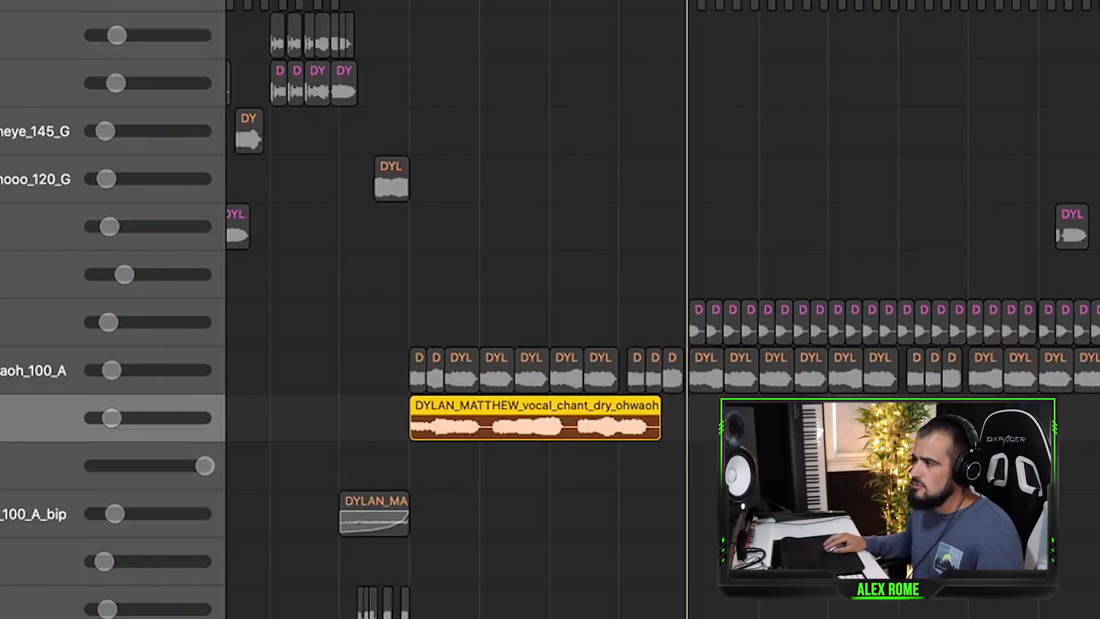
Select the vocal chant region on the Audio 31 track.
key(space)
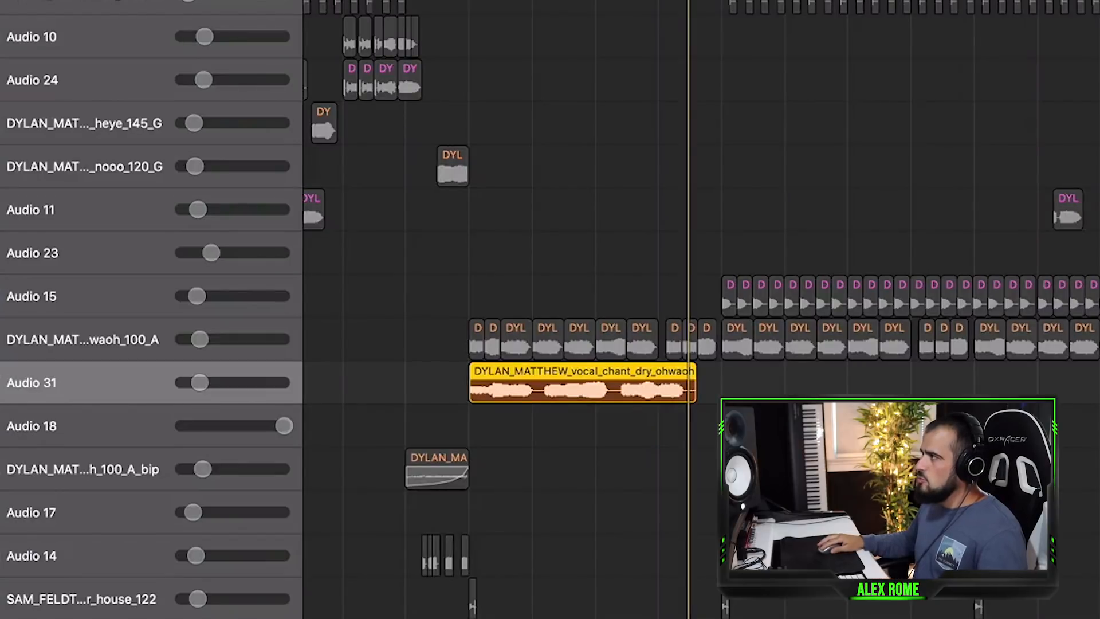
scroll(688, 320, up, 5)
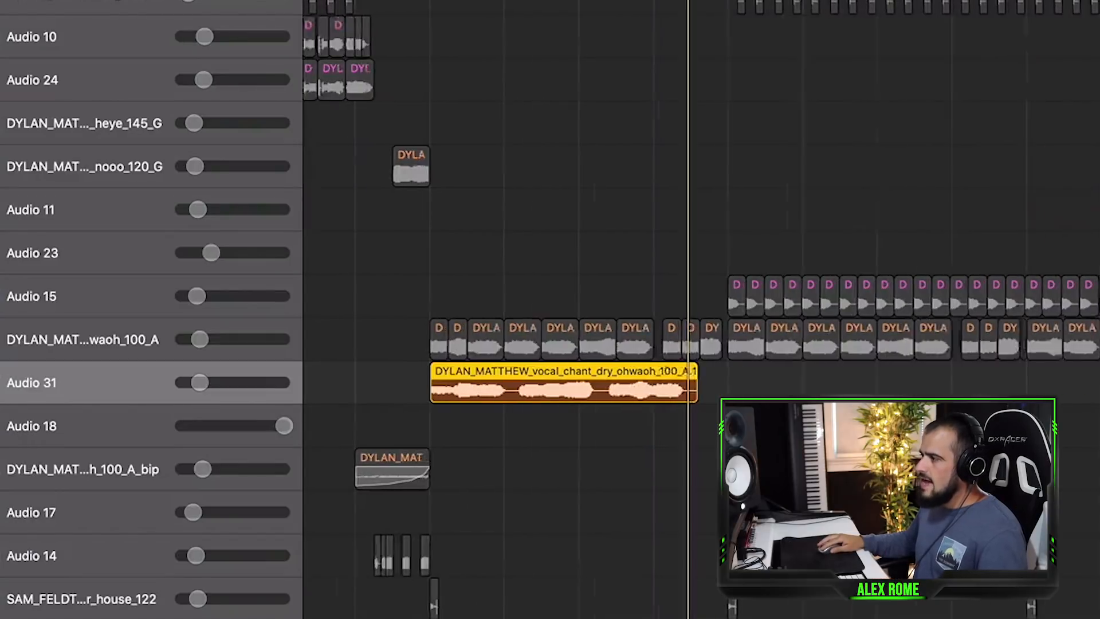
click(824, 378)
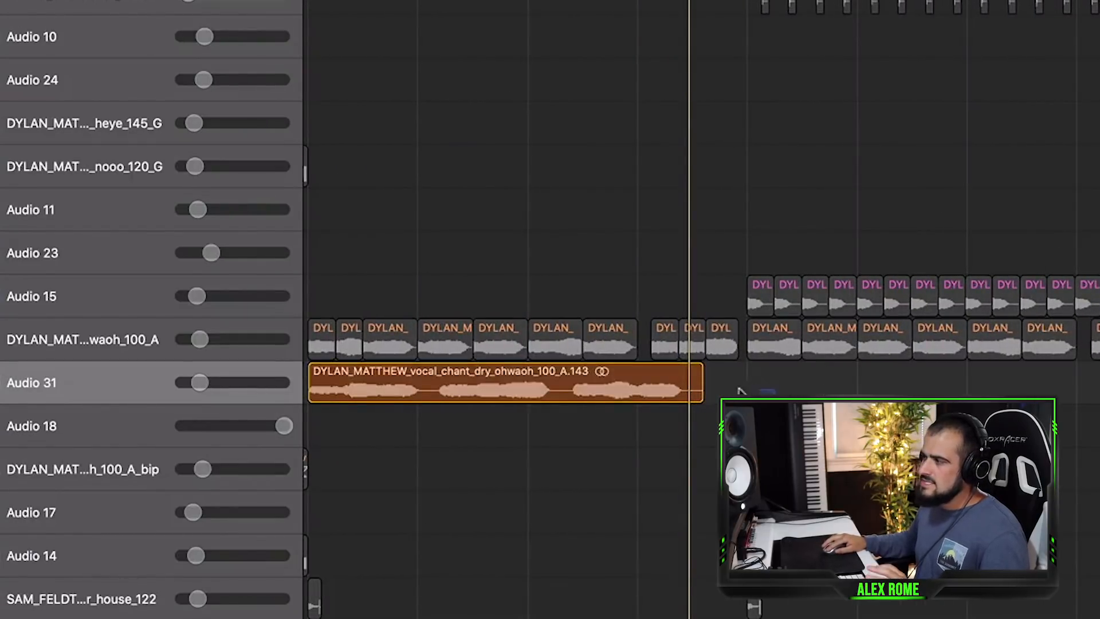
drag(738, 389, 658, 403)
scroll(701, 309, left, 3)
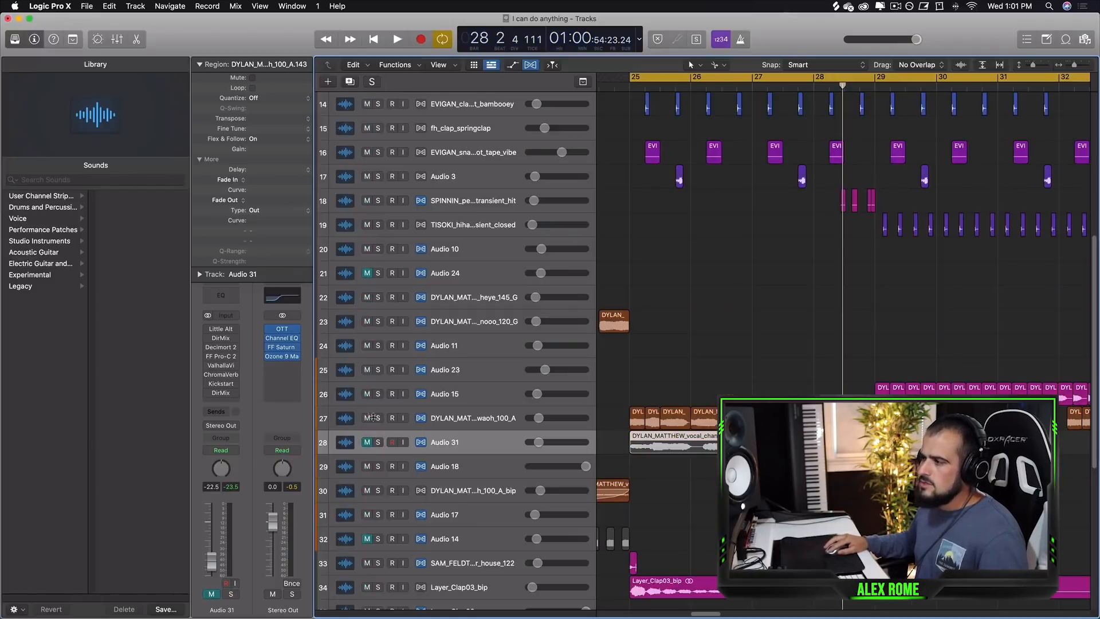
Solo Audio 31 and transpose the selected vocal region by +5 semitones.
click(367, 418)
click(378, 442)
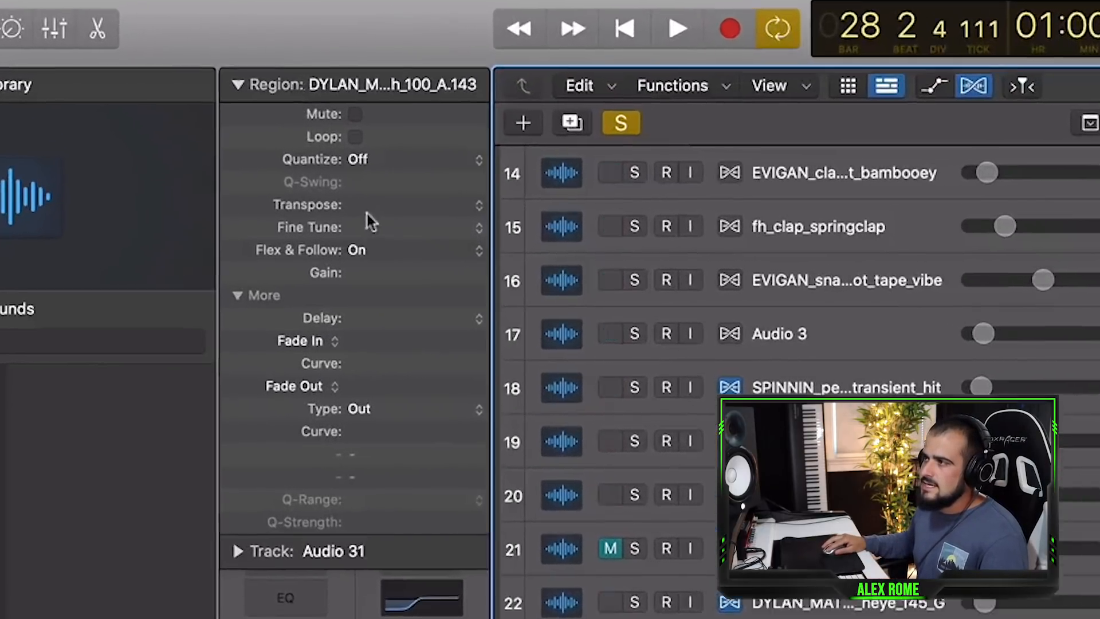
mouse_move(370, 217)
mouse_down()
mouse_move(364, 206)
mouse_move(380, 201)
mouse_up()
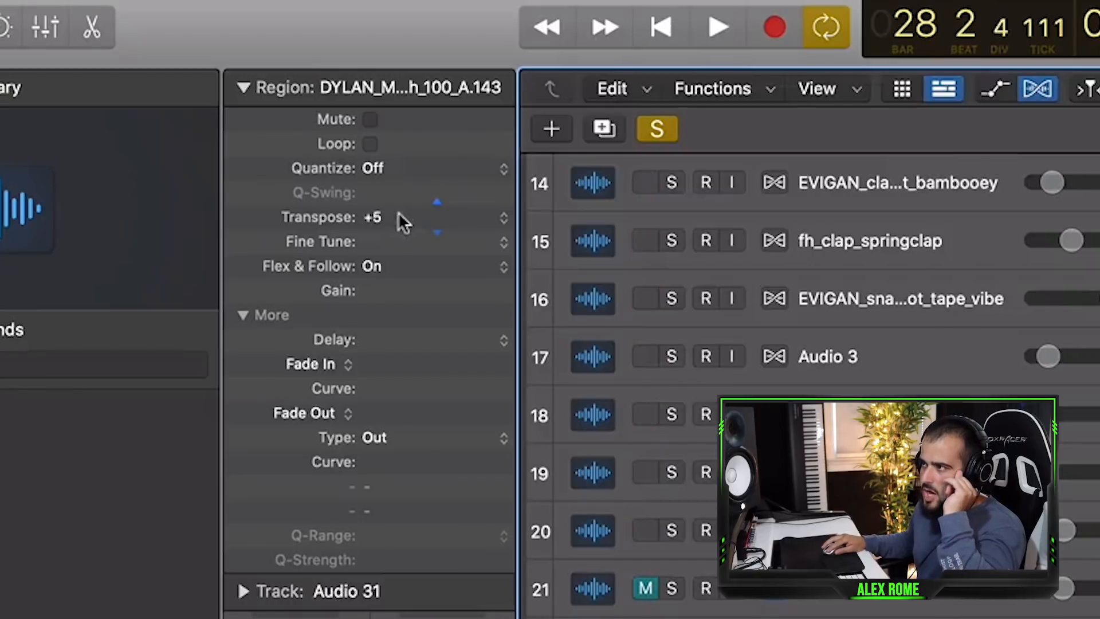
Select the transposed vocal region and play it back.
click(713, 487)
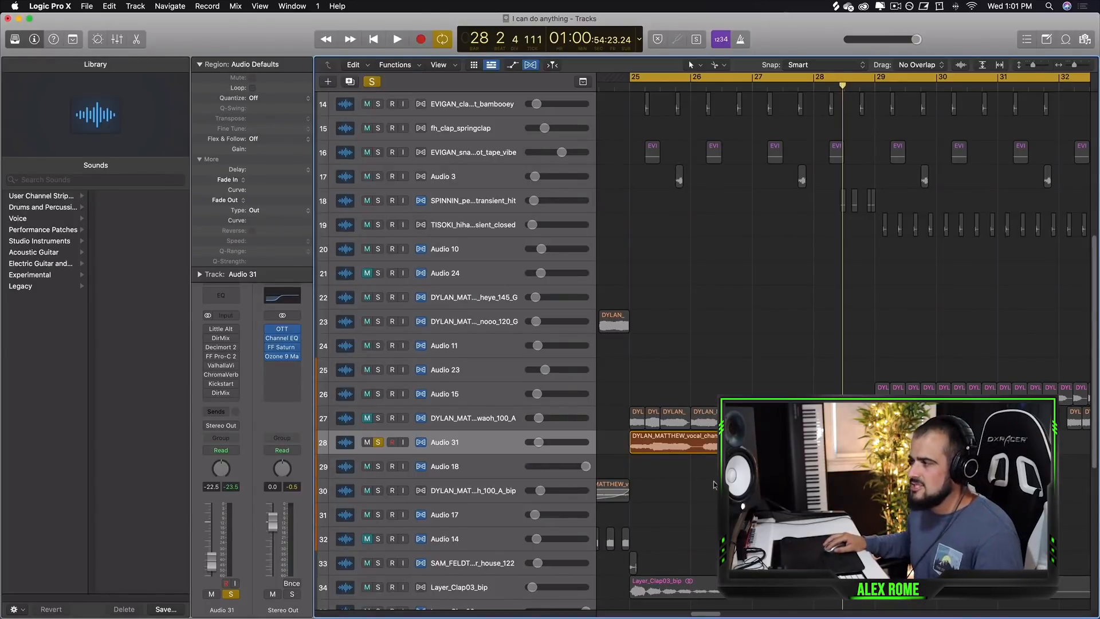
drag(713, 482, 738, 446)
key(space)
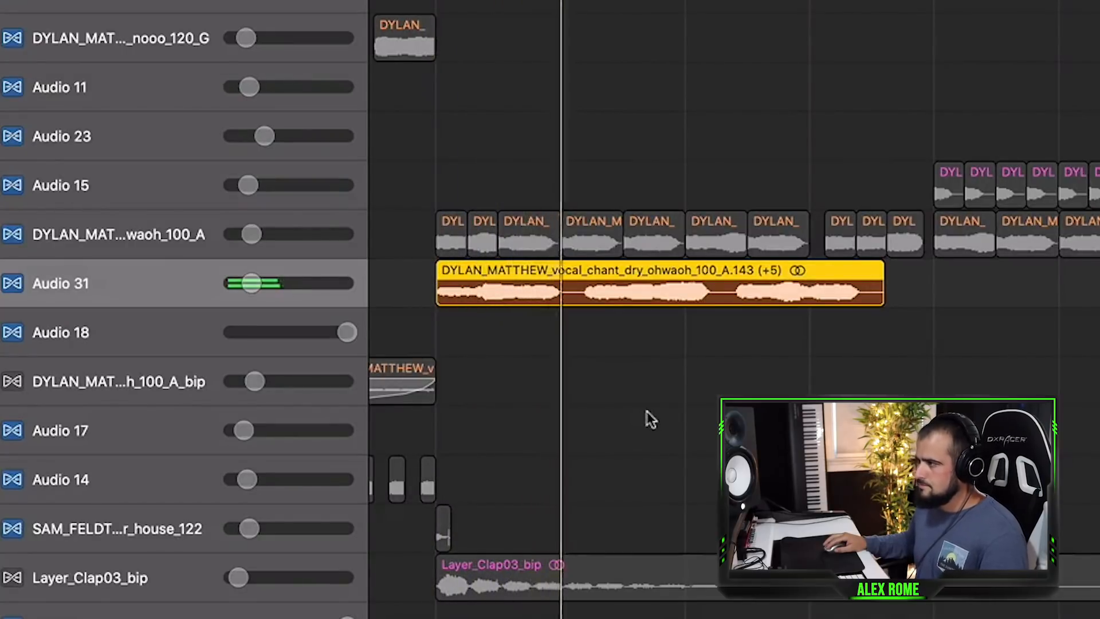
key(space)
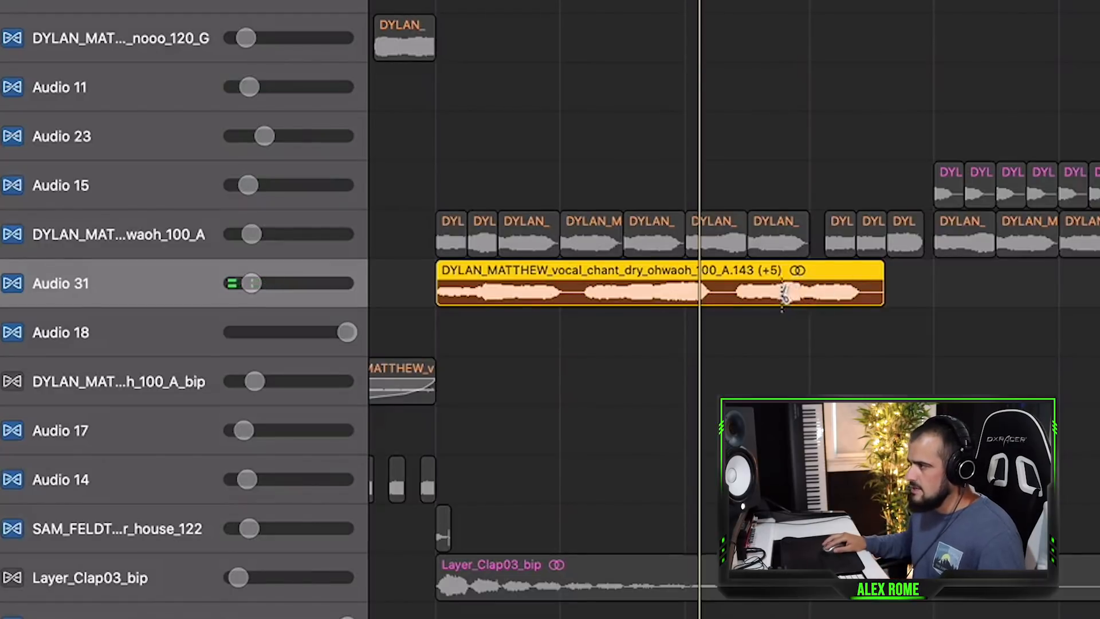
Slice the Audio 31 vocal region into several short pieces at different points.
click(778, 293)
click(840, 291)
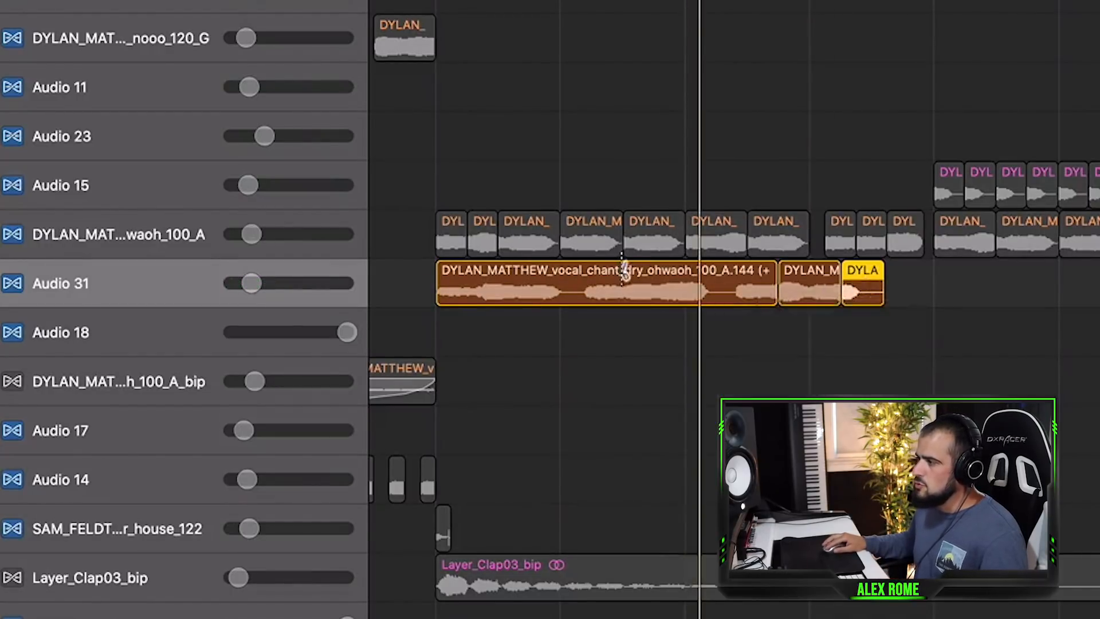
click(622, 286)
click(708, 289)
click(654, 286)
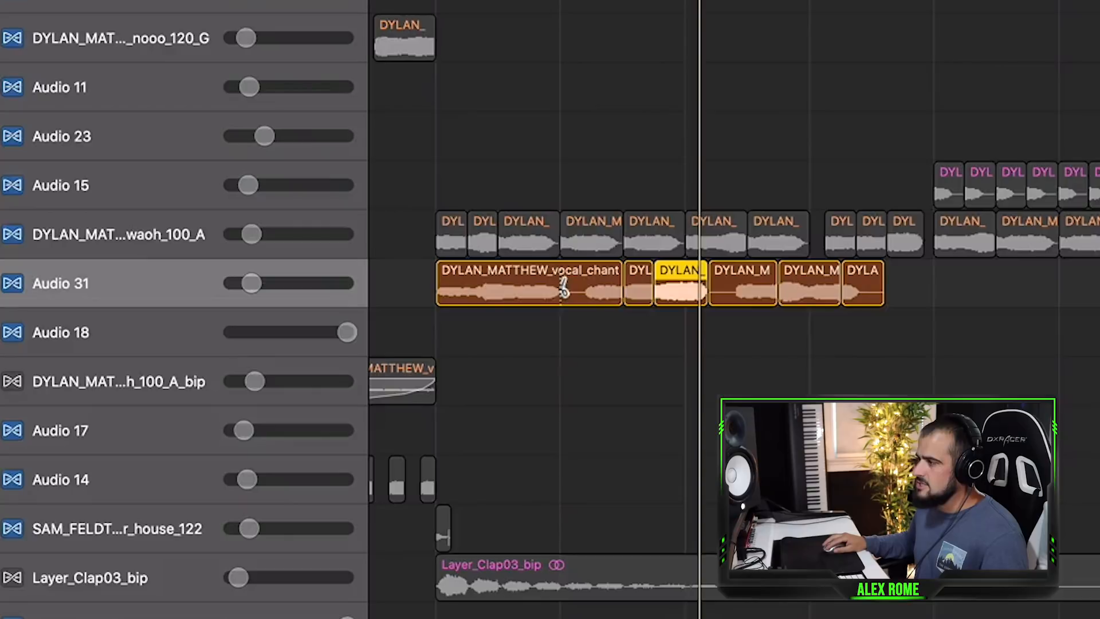
click(545, 288)
click(520, 286)
click(461, 287)
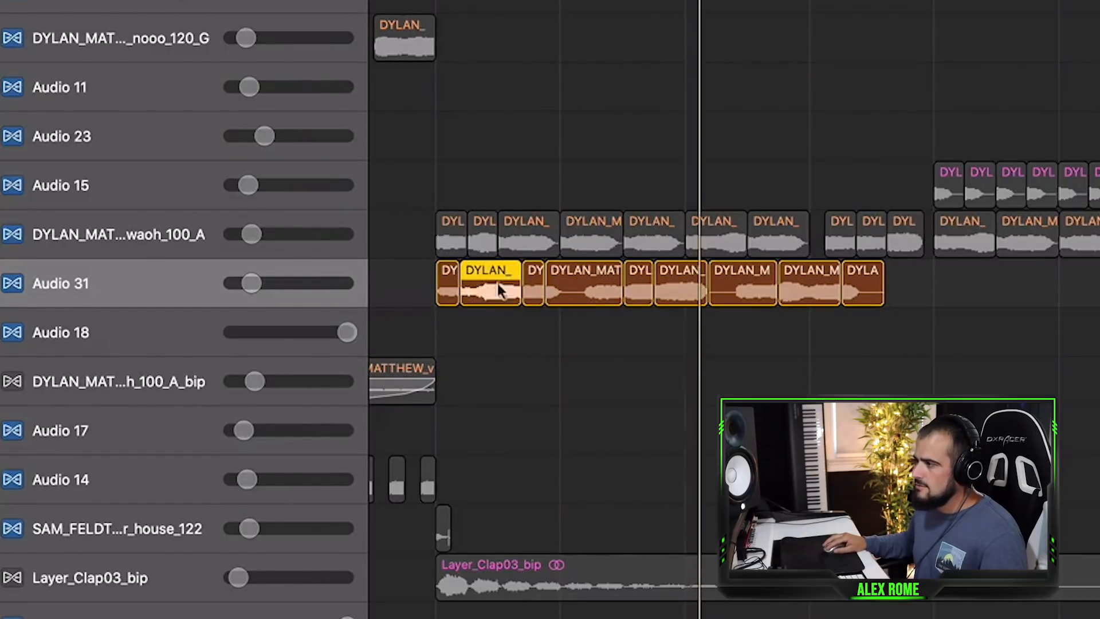
Rearrange the vocal slices by moving three of them earlier in the bar, then play the result.
drag(490, 298, 465, 289)
click(609, 329)
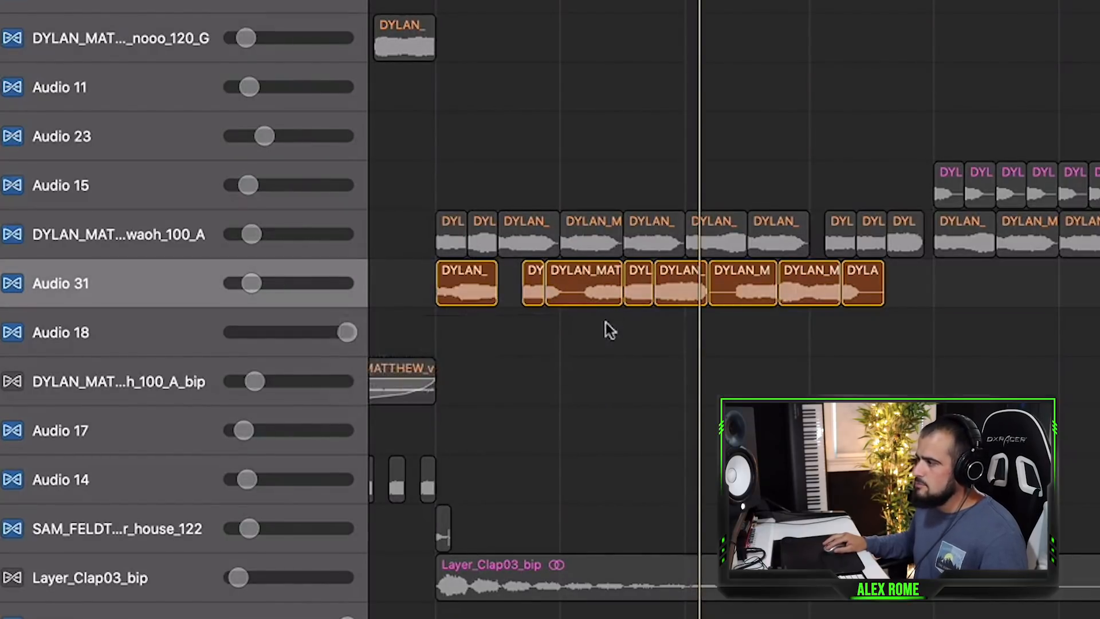
drag(674, 288, 518, 290)
drag(789, 285, 579, 297)
key(space)
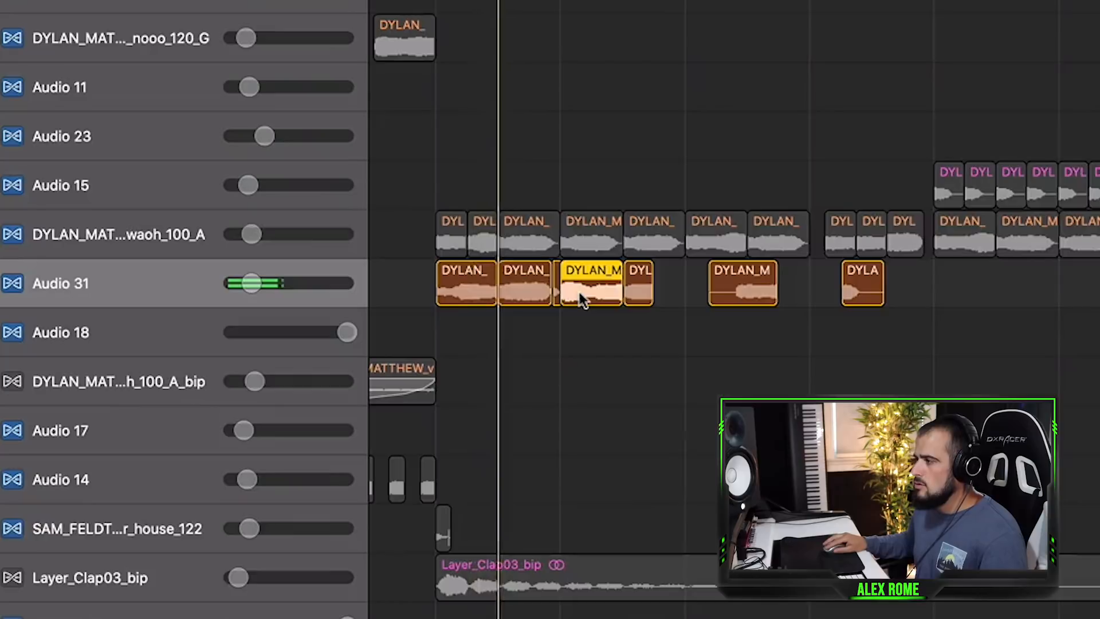
key(space)
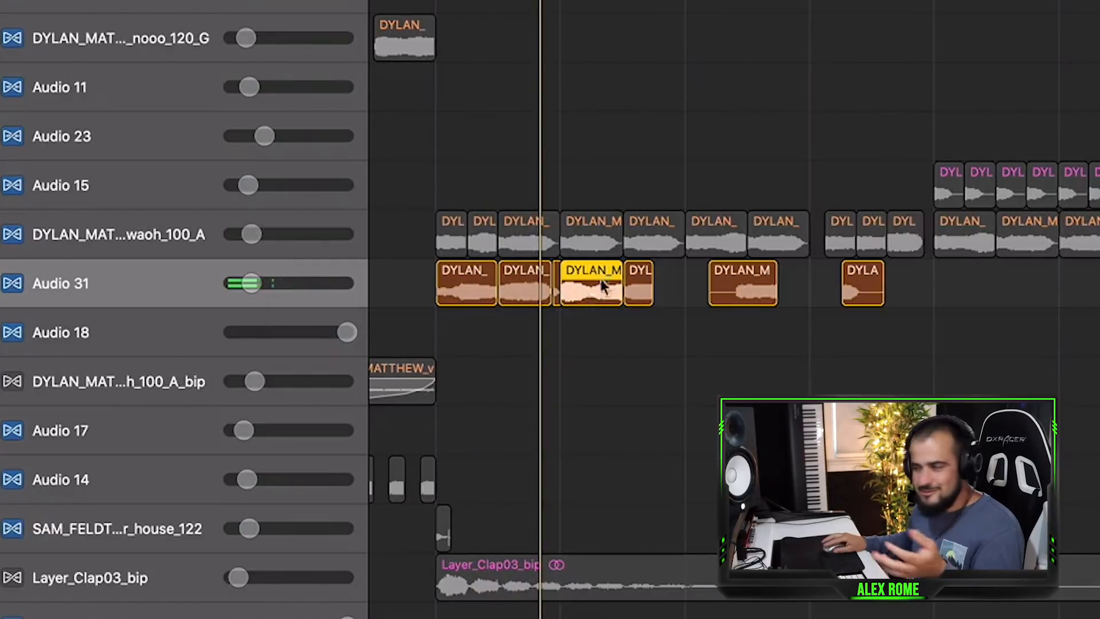
Mute the Audio 31 vocal slices and select the DYLAN_MAT...waoh_100_A track to play its vocal chops.
drag(529, 338, 484, 303)
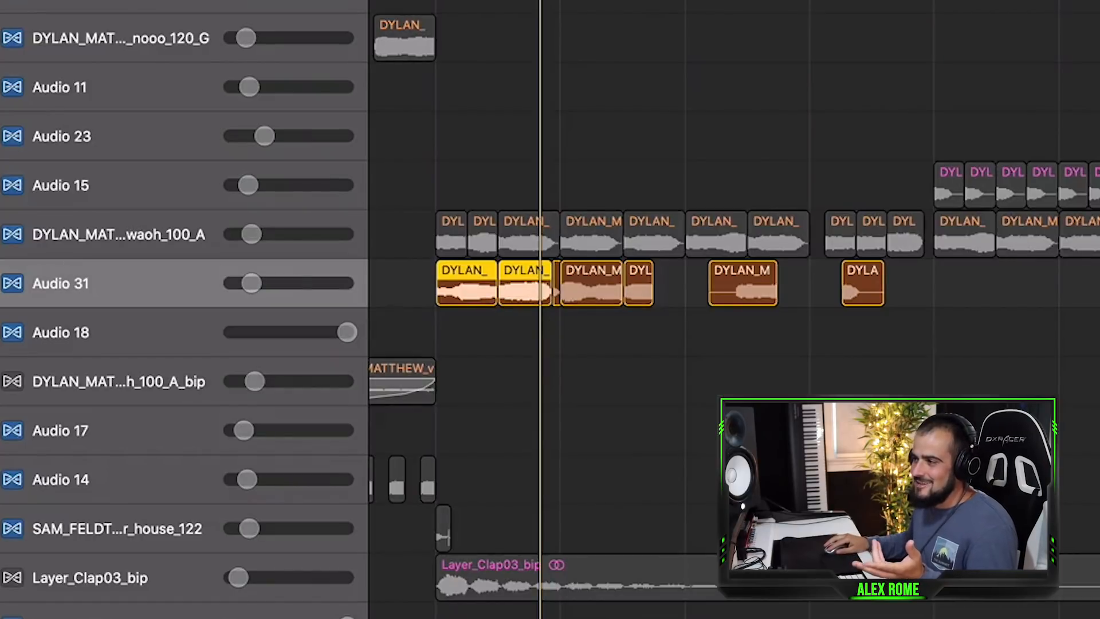
key(ctrl+s)
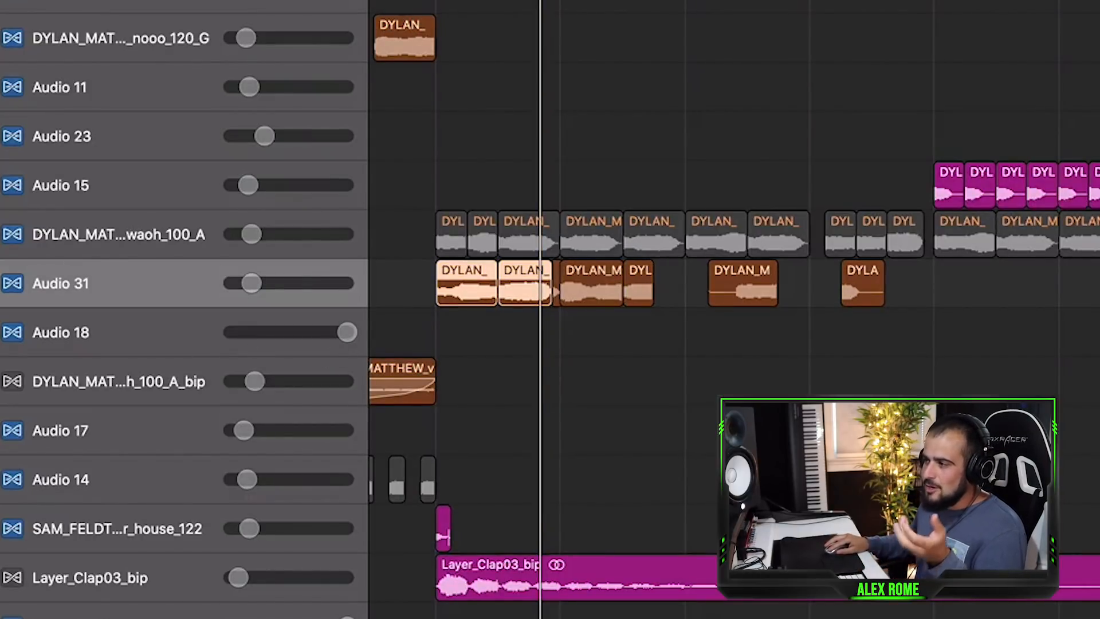
key(m)
click(2, 234)
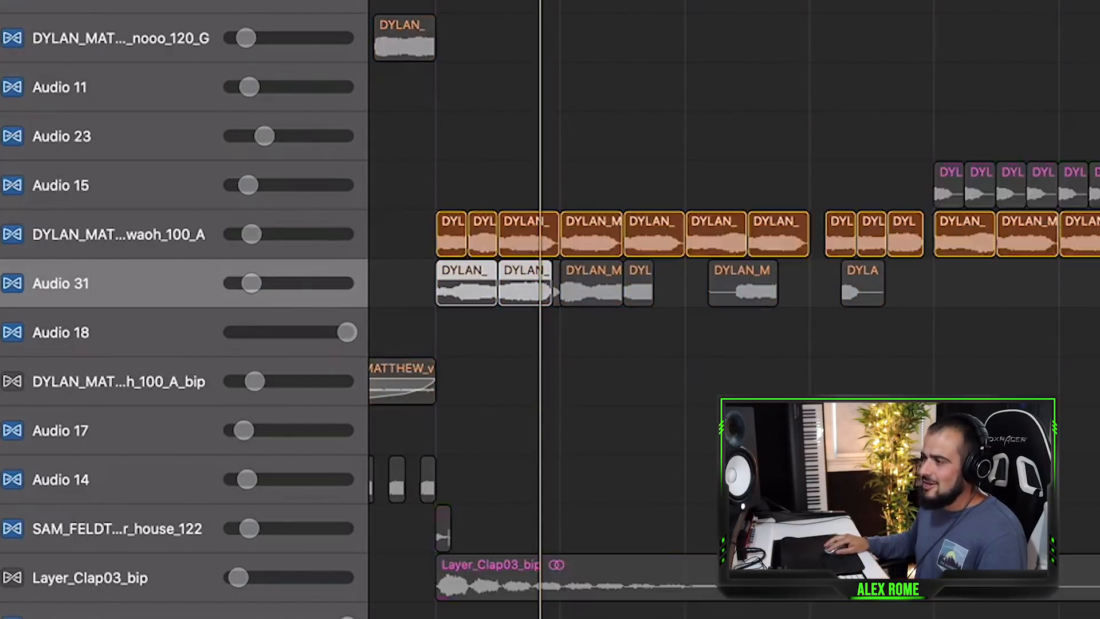
click(104, 243)
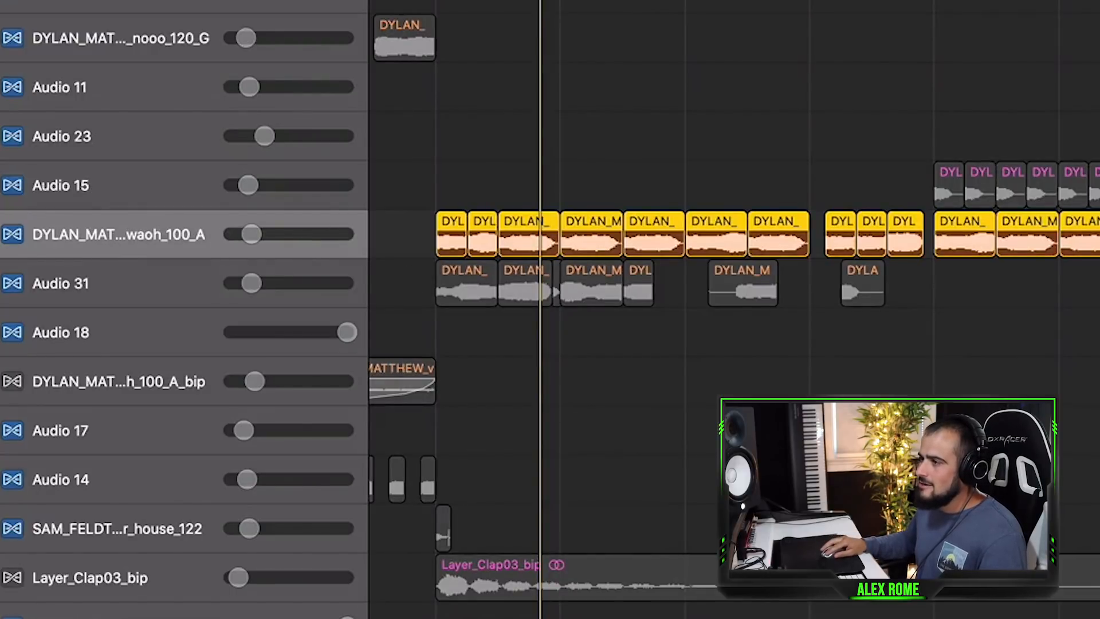
key(space)
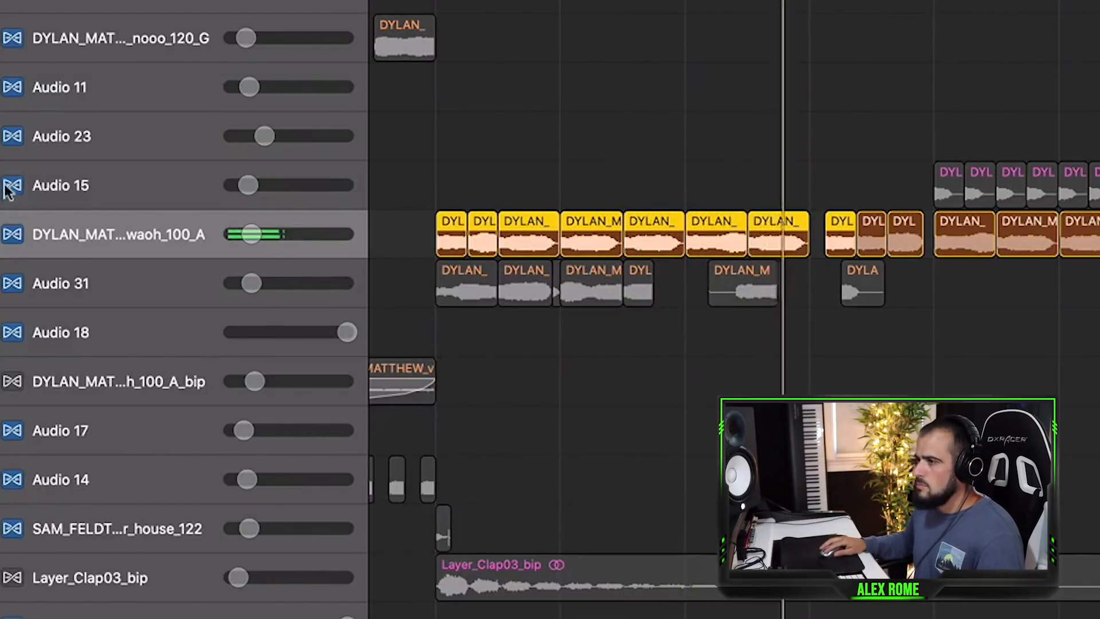
key(space)
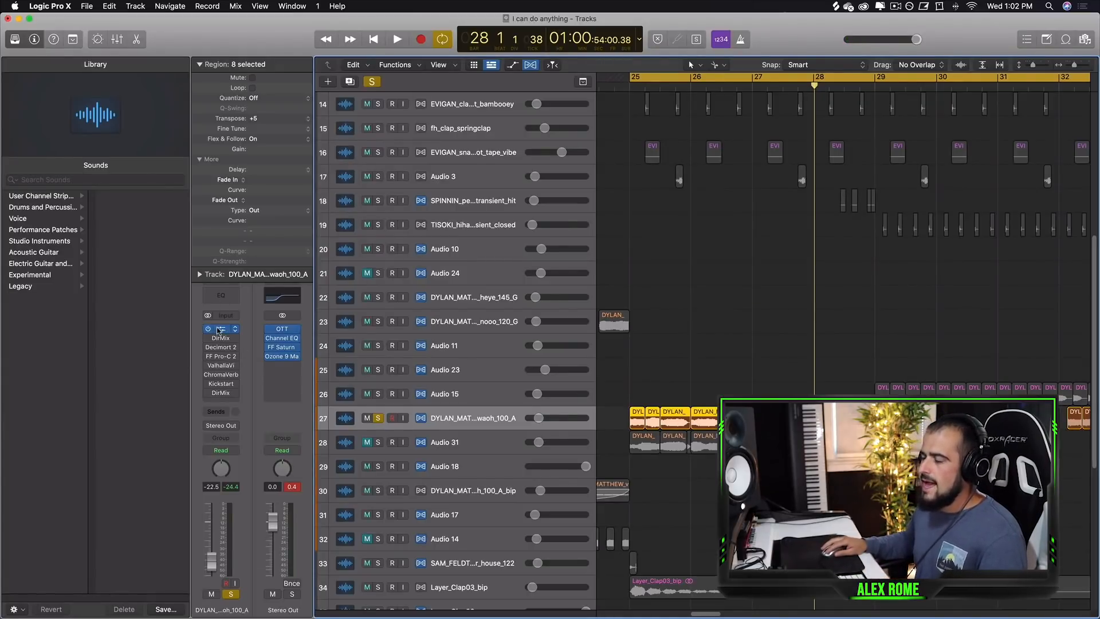
Show the track's plug-in window for Little AlterBoy, audition it, and close it.
key(v)
key(space)
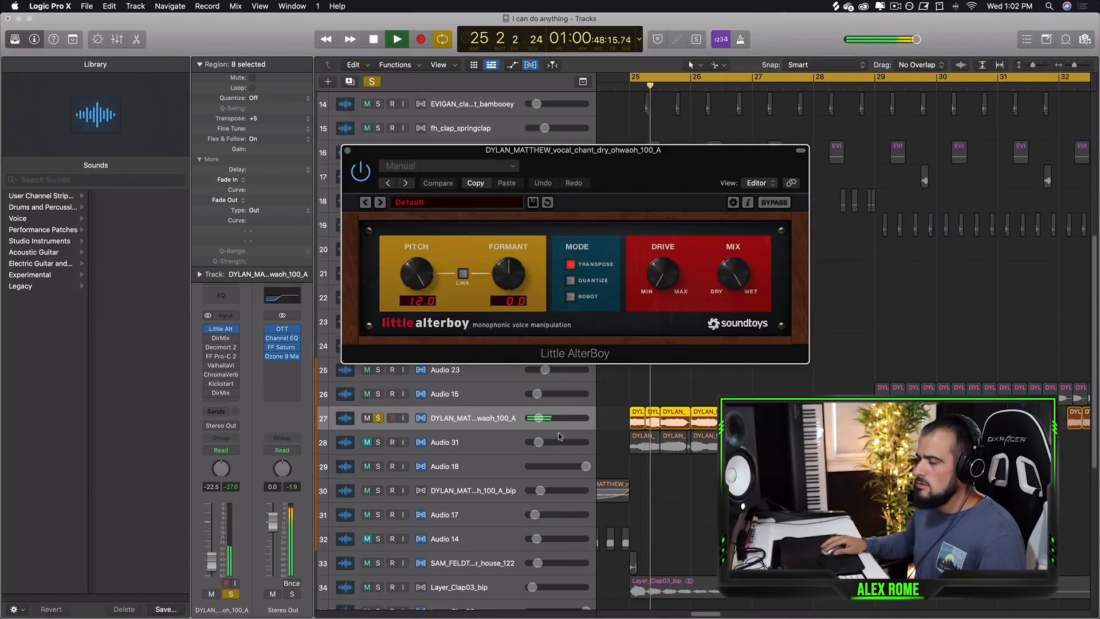
key(space)
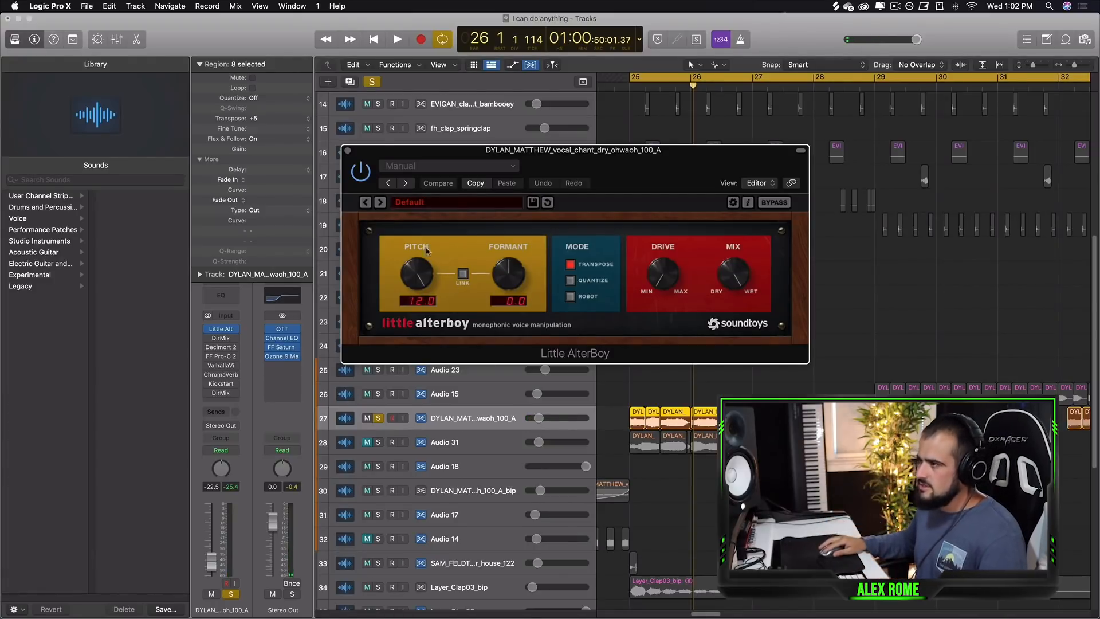
click(348, 151)
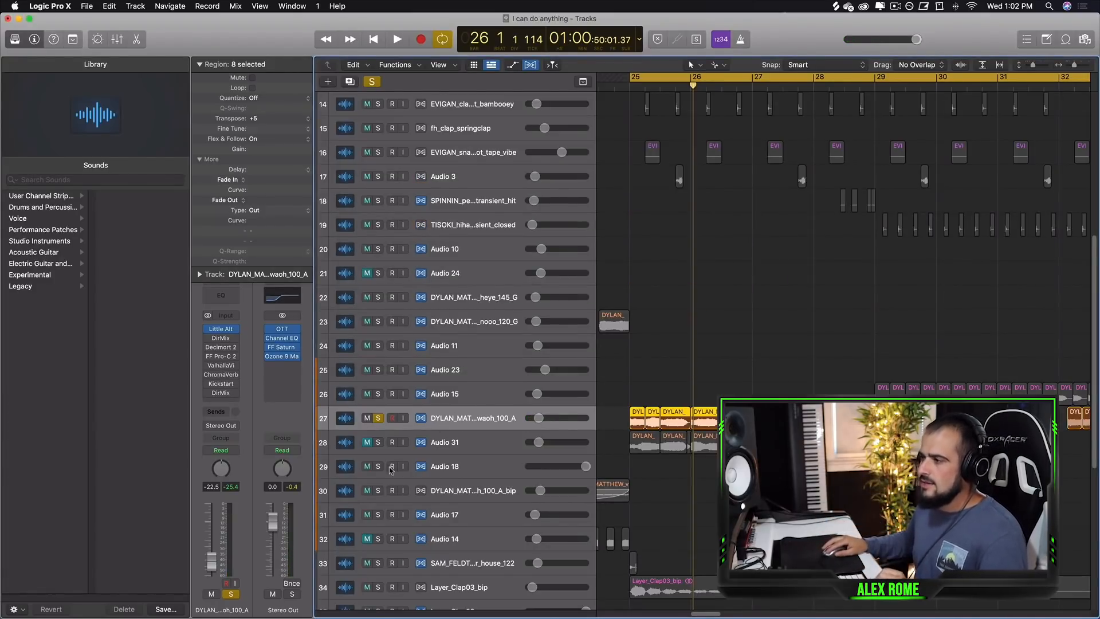
Open the Decimort 2 plug-in on the vocal track and toggle its power during playback.
drag(208, 338, 208, 365)
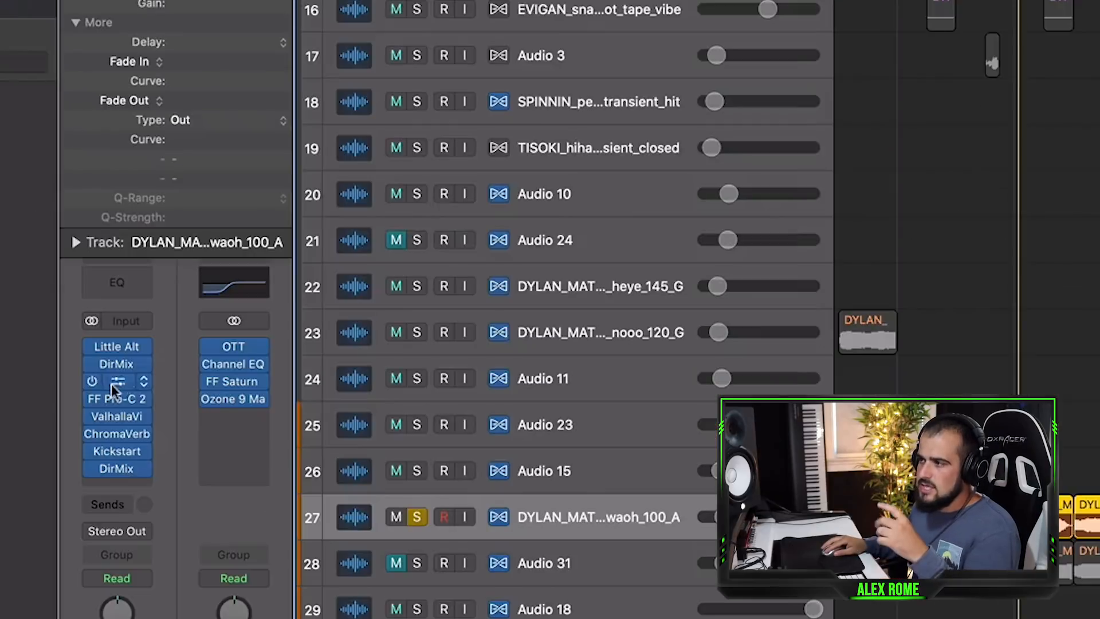
drag(98, 413, 102, 479)
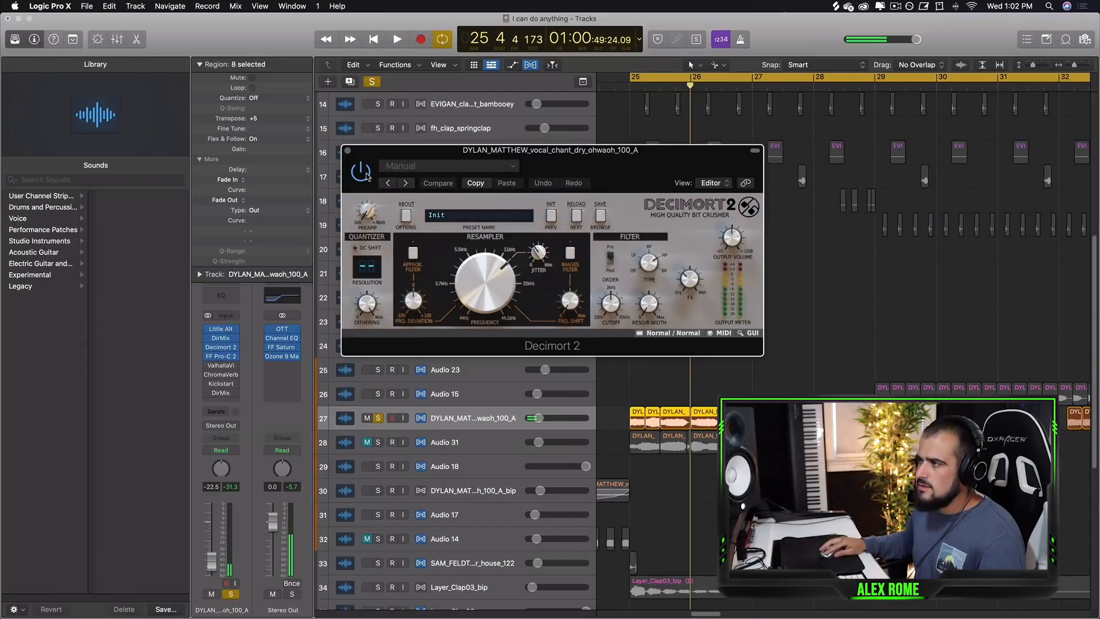
key(space)
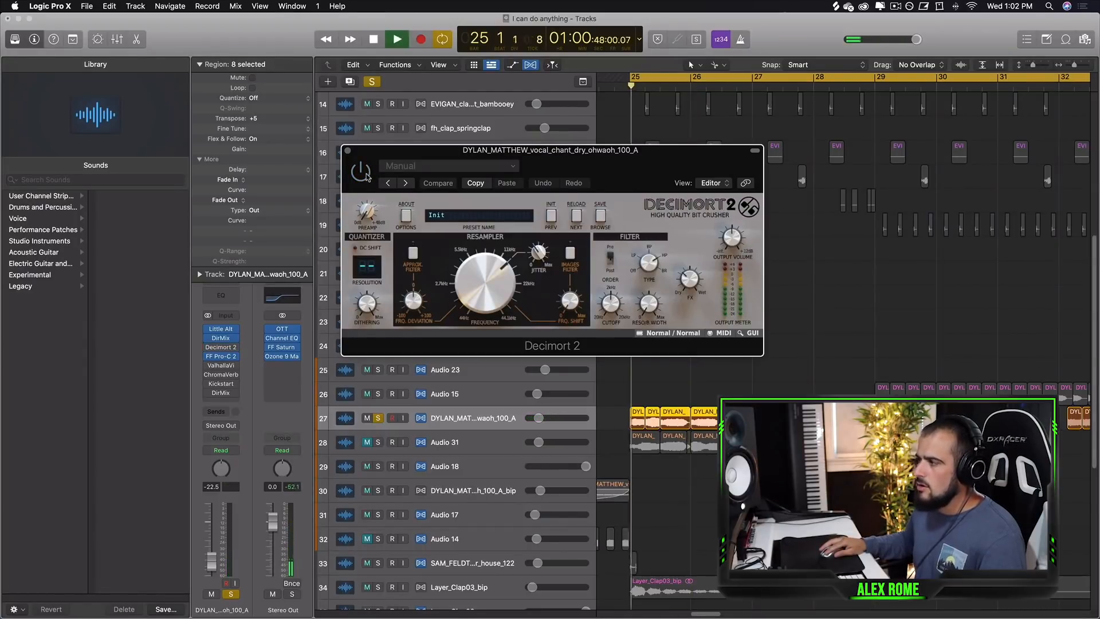
key(space)
click(361, 170)
key(space)
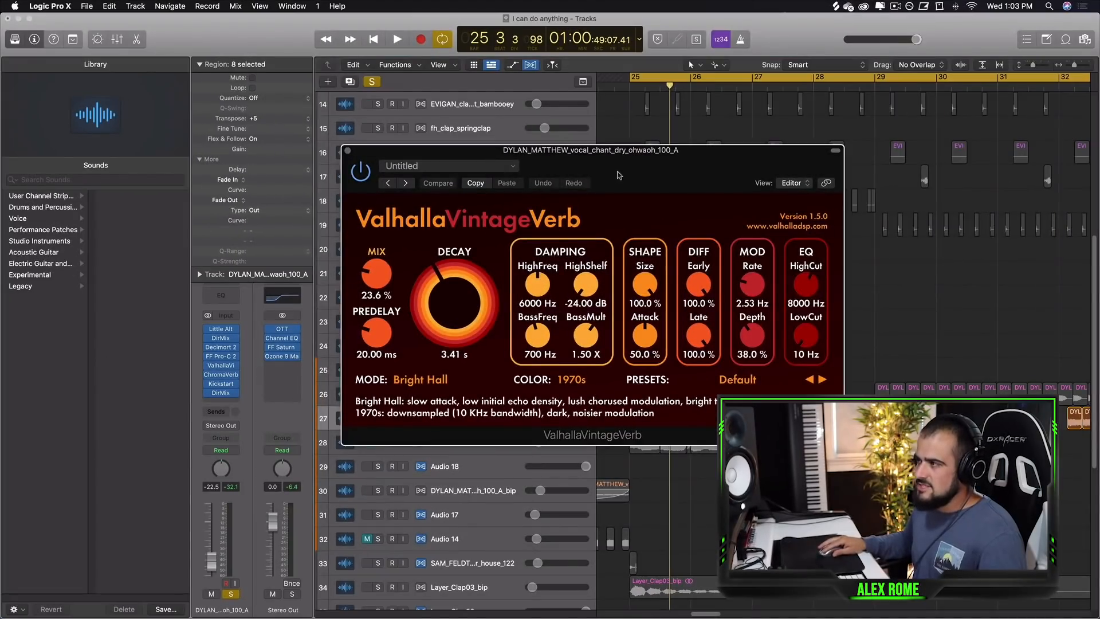
Reposition the ValhallaVintageVerb window, audition the reverb, and close it.
drag(619, 174, 481, 204)
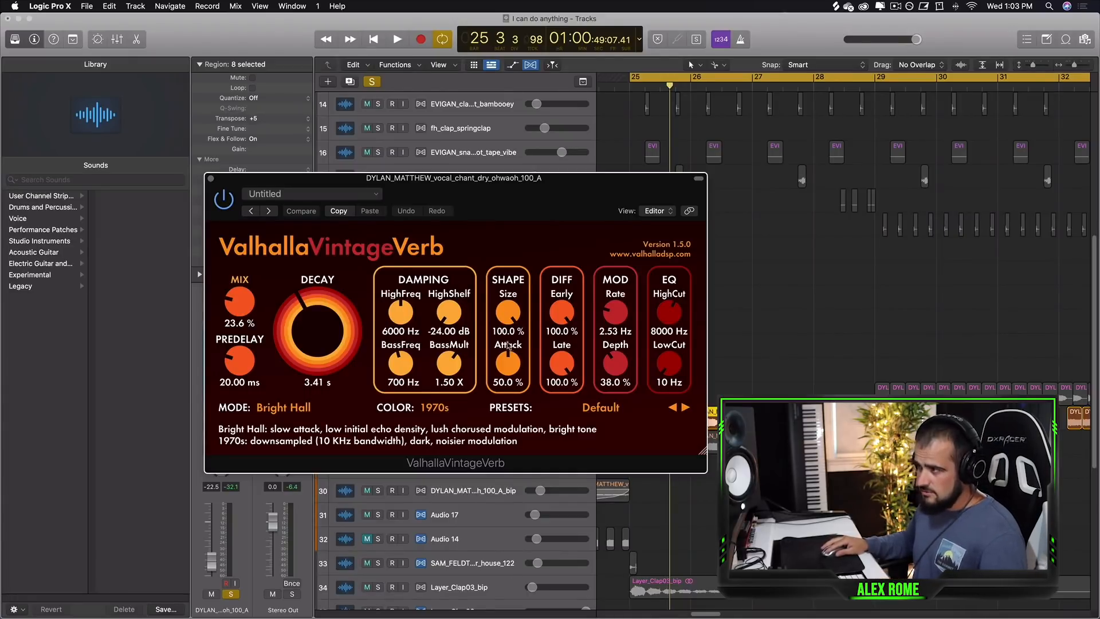
key(space)
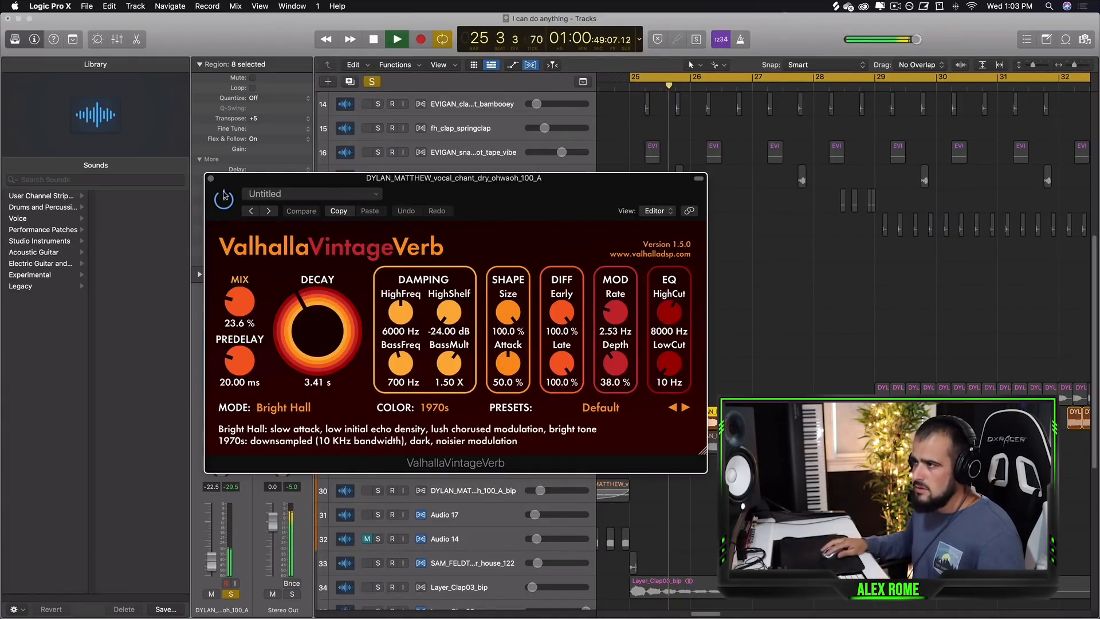
key(space)
click(210, 180)
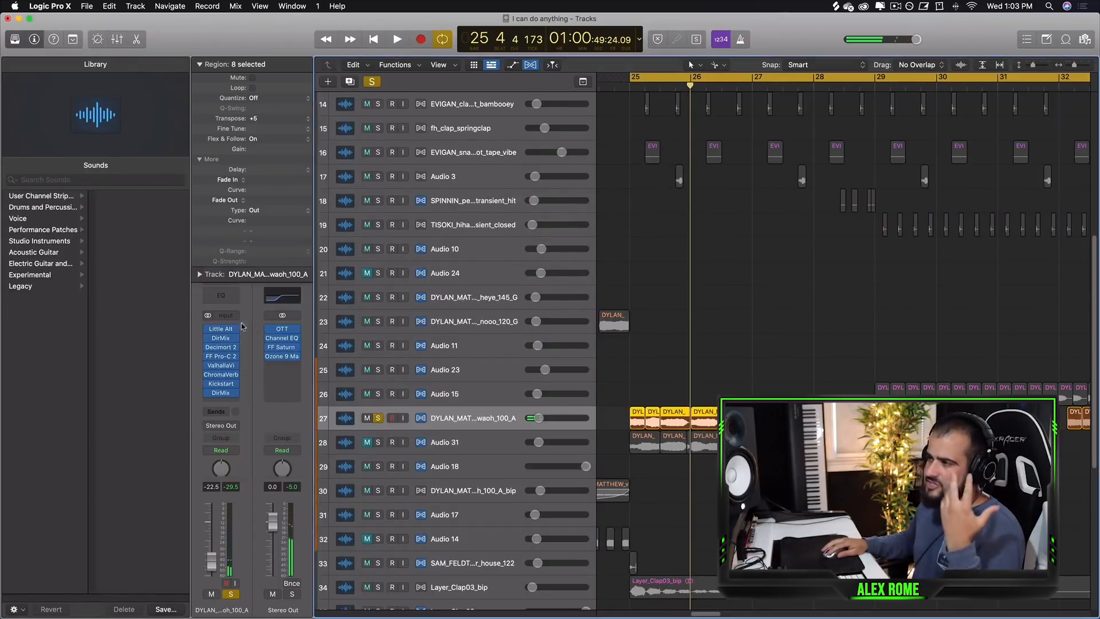
Open the Direction Mixer plug-in, widen its Spread to 1.14, and play the vocal.
click(219, 394)
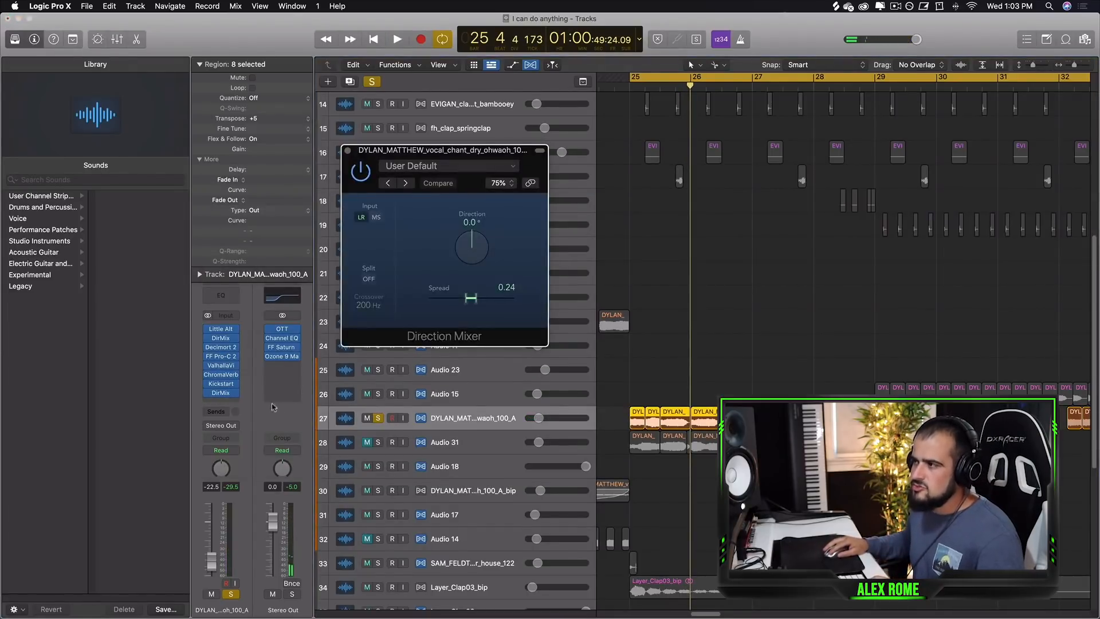
drag(476, 153, 517, 220)
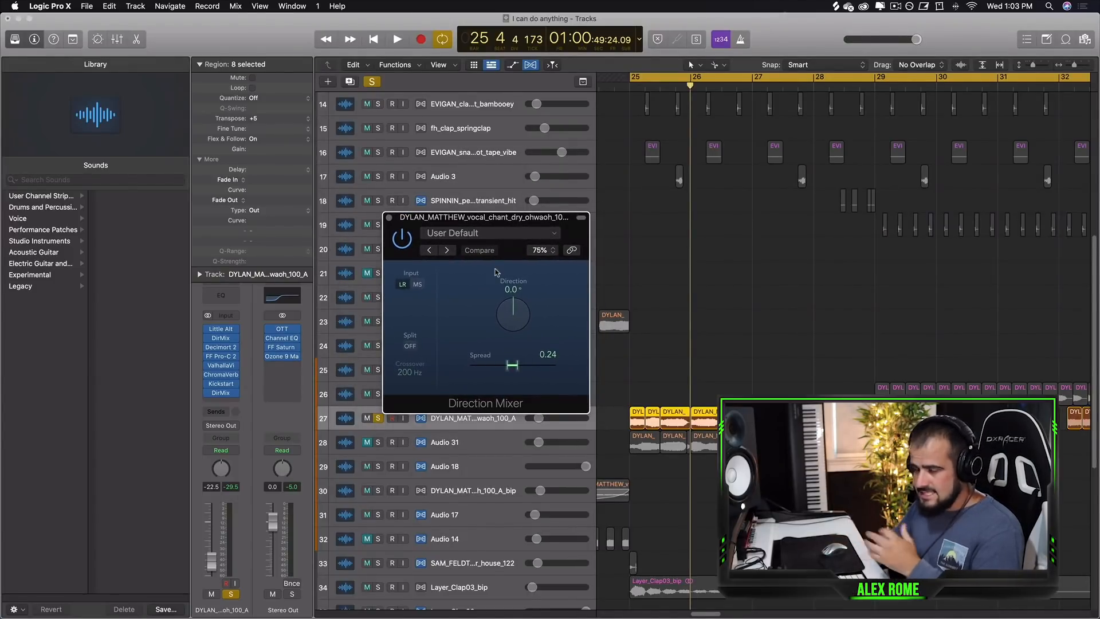
drag(504, 228, 503, 261)
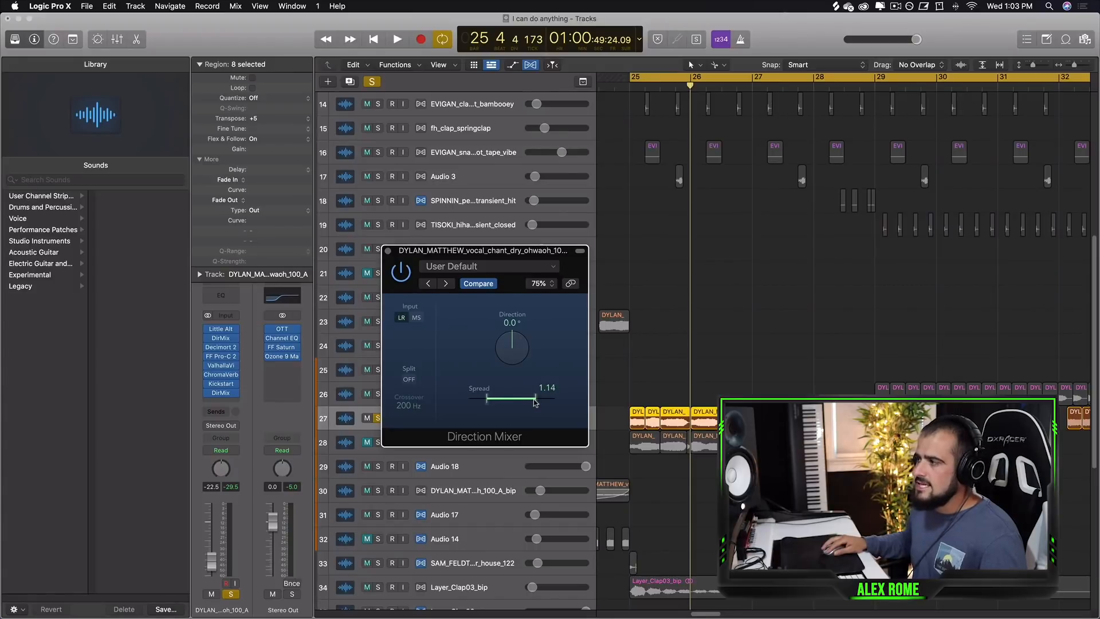
key(space)
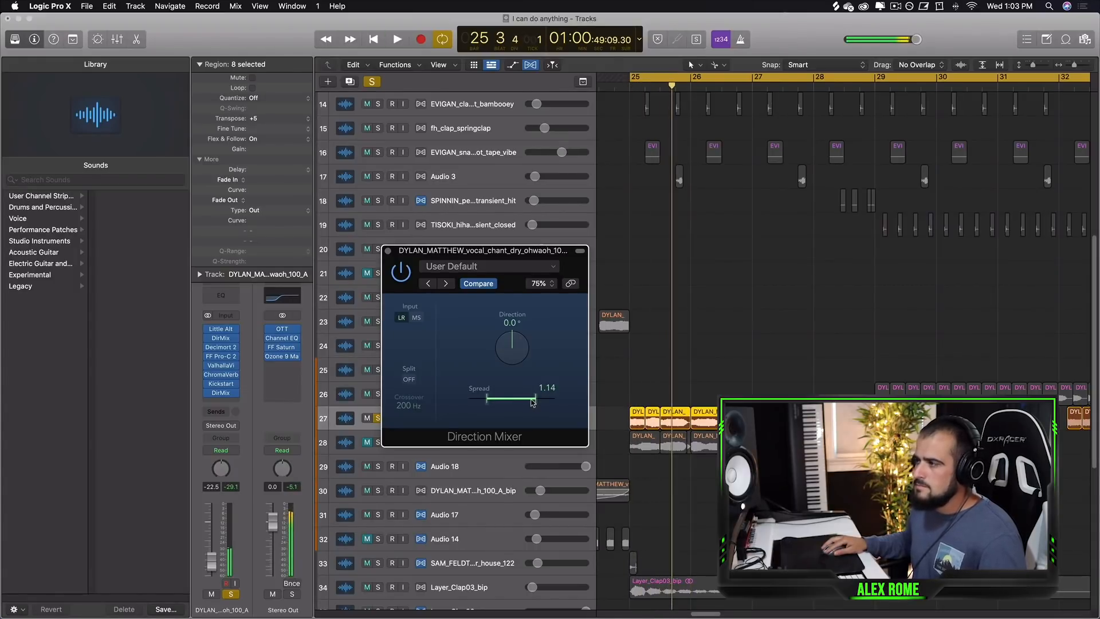
Narrow the Direction Mixer's Spread to 0.34, audition the vocal, and close the plug-in window.
drag(532, 403, 519, 405)
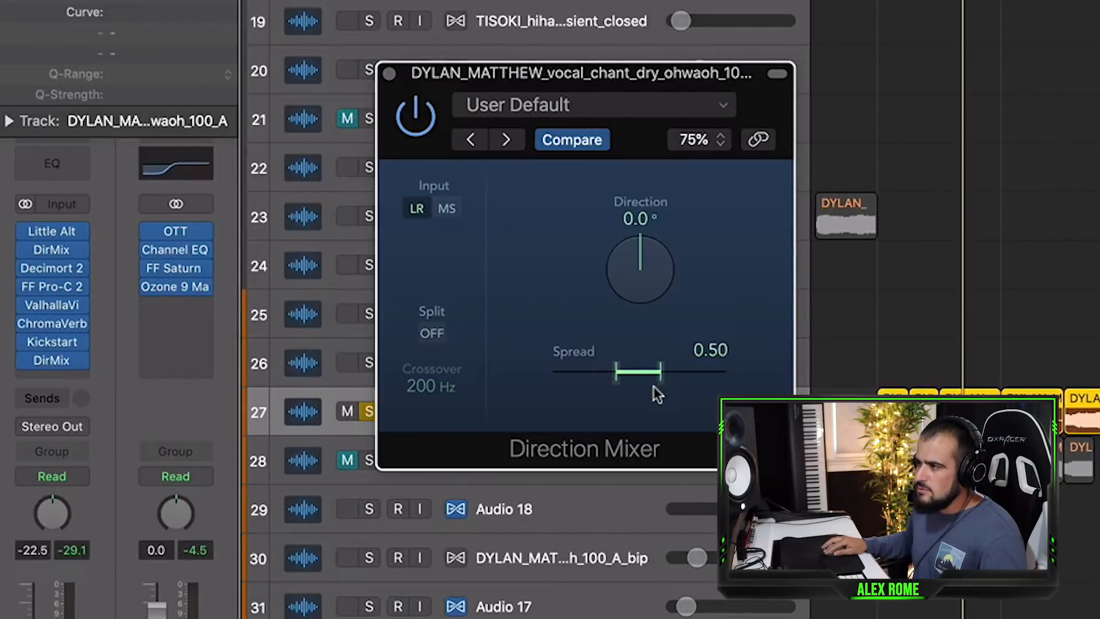
drag(654, 386, 646, 385)
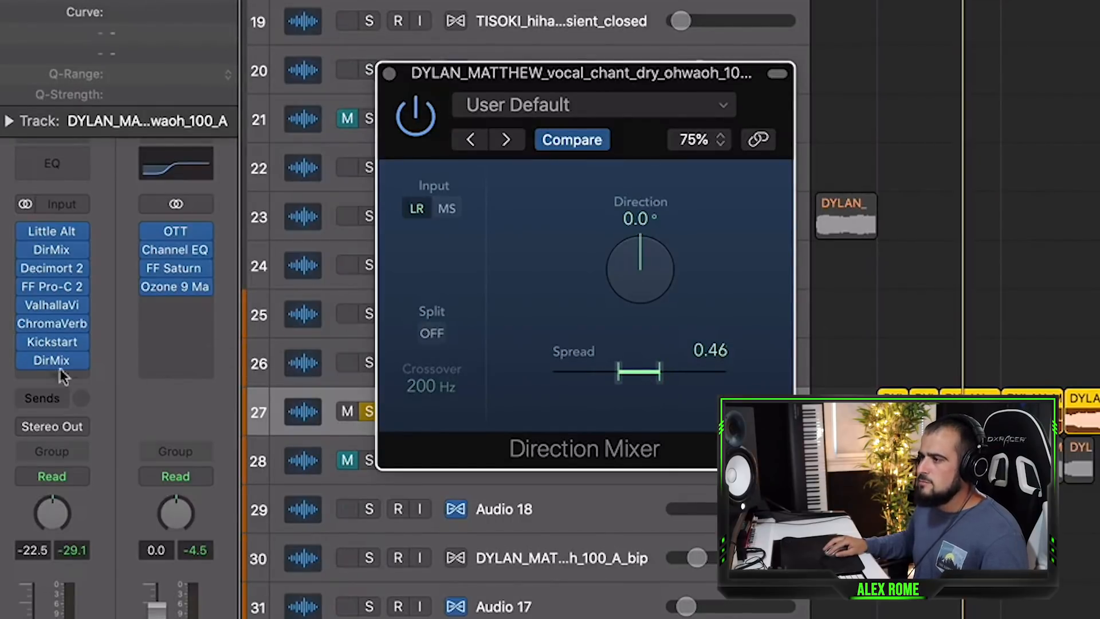
mouse_move(57, 262)
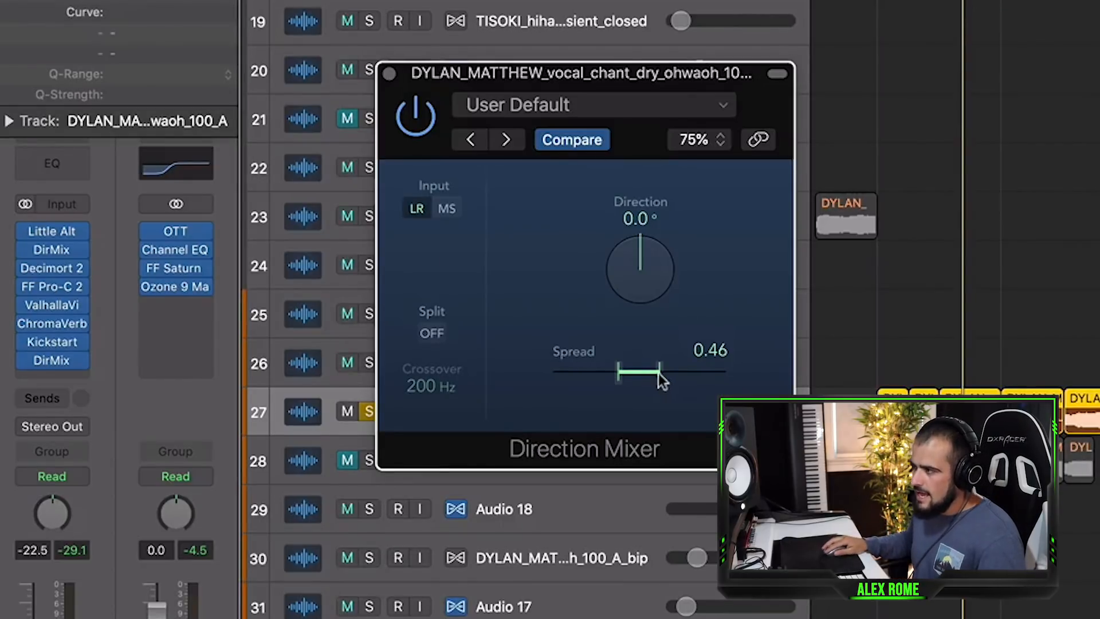
drag(658, 380, 658, 380)
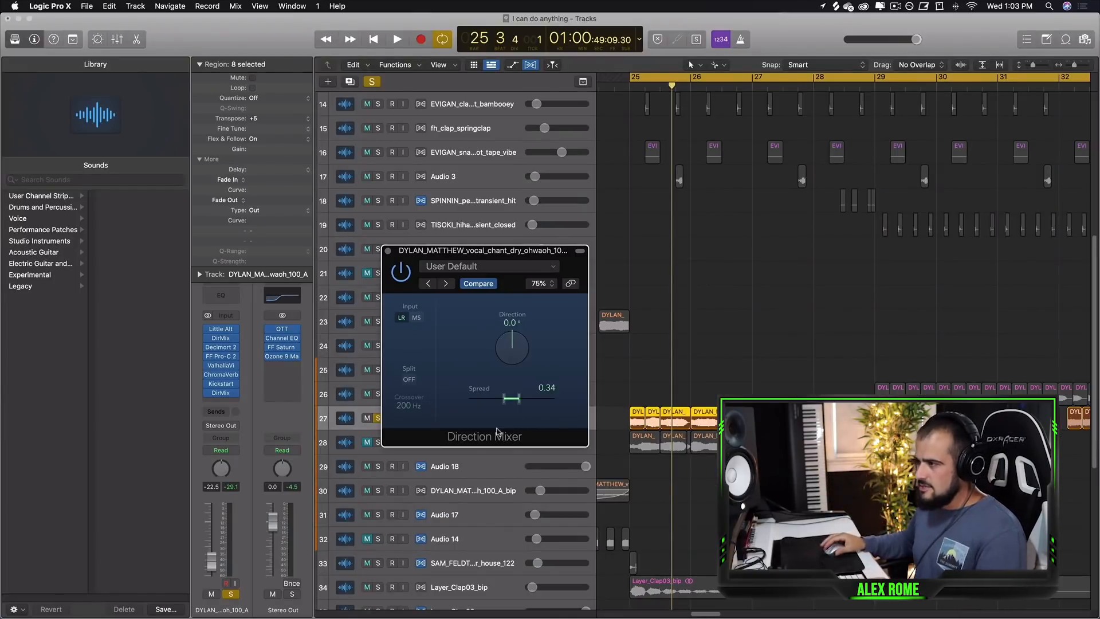
key(space)
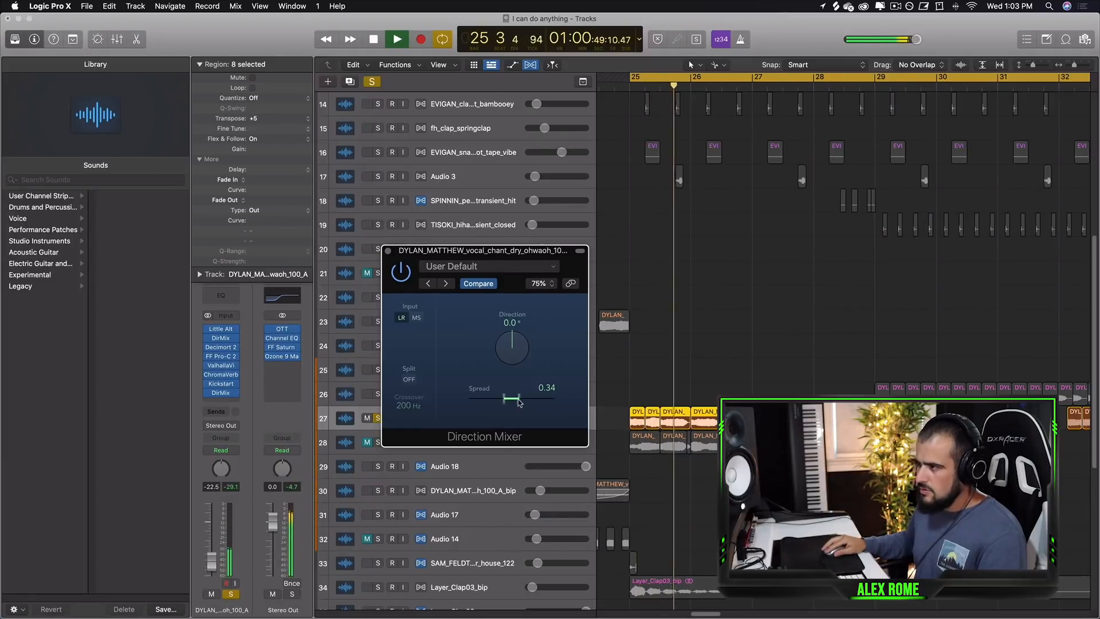
key(space)
click(389, 252)
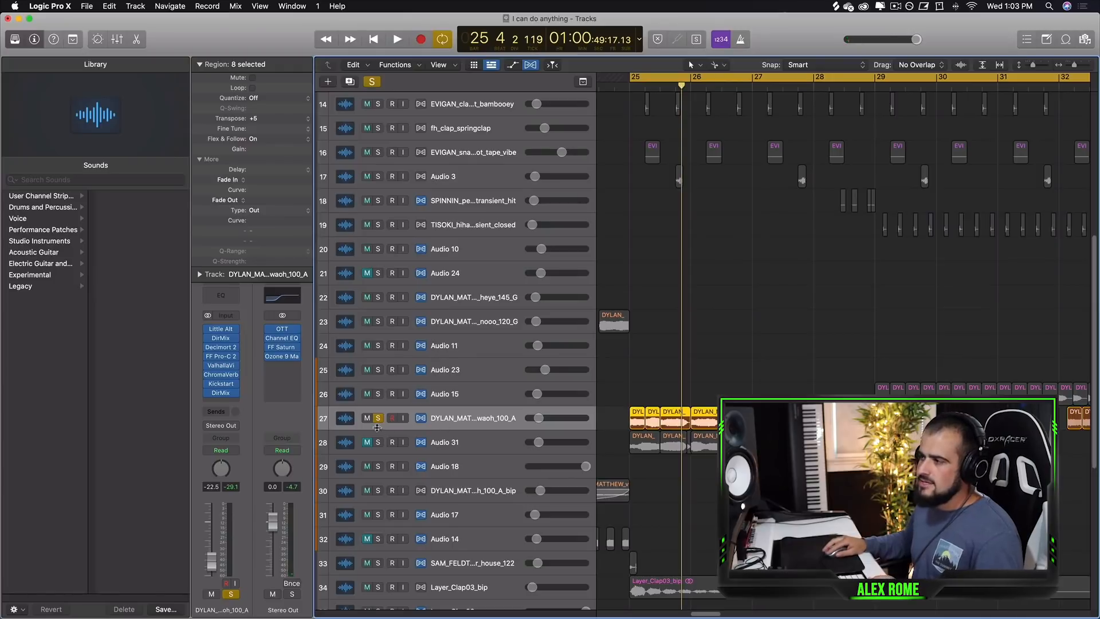
Unsolo the vocal track, then open its Kickstart plug-in and audition it with the full mix before closing it.
click(378, 417)
key(alt+shift+d)
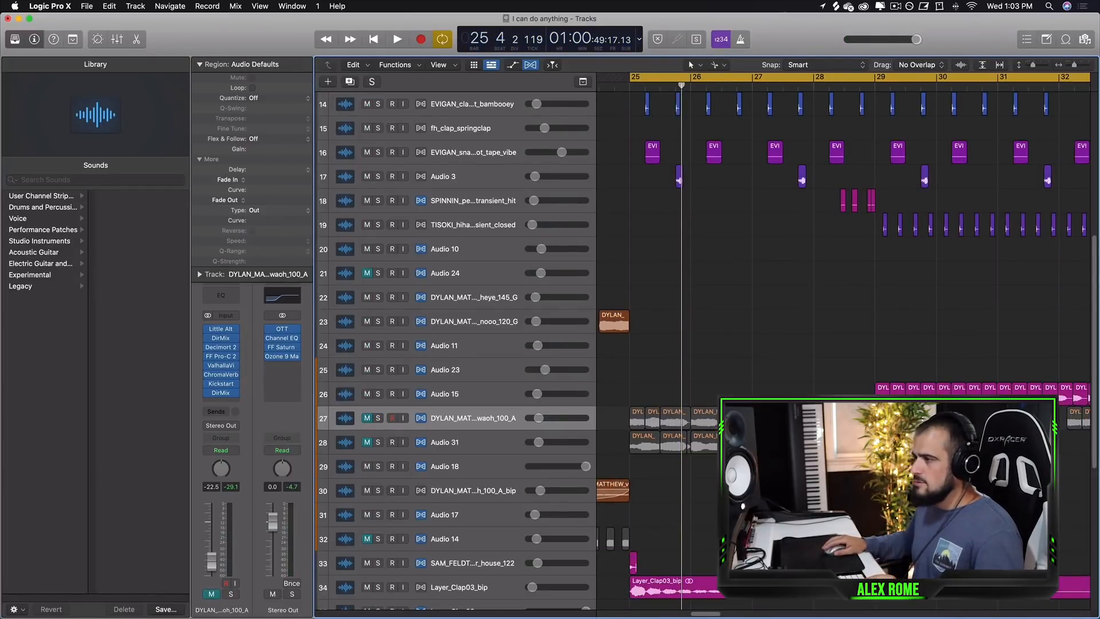
click(220, 388)
key(space)
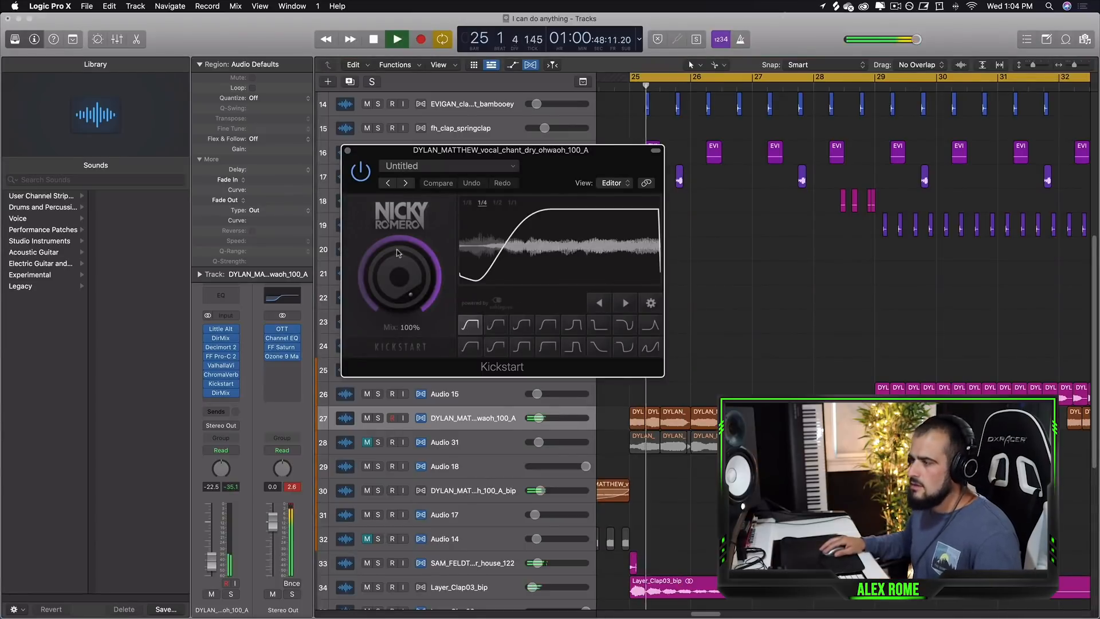
click(346, 150)
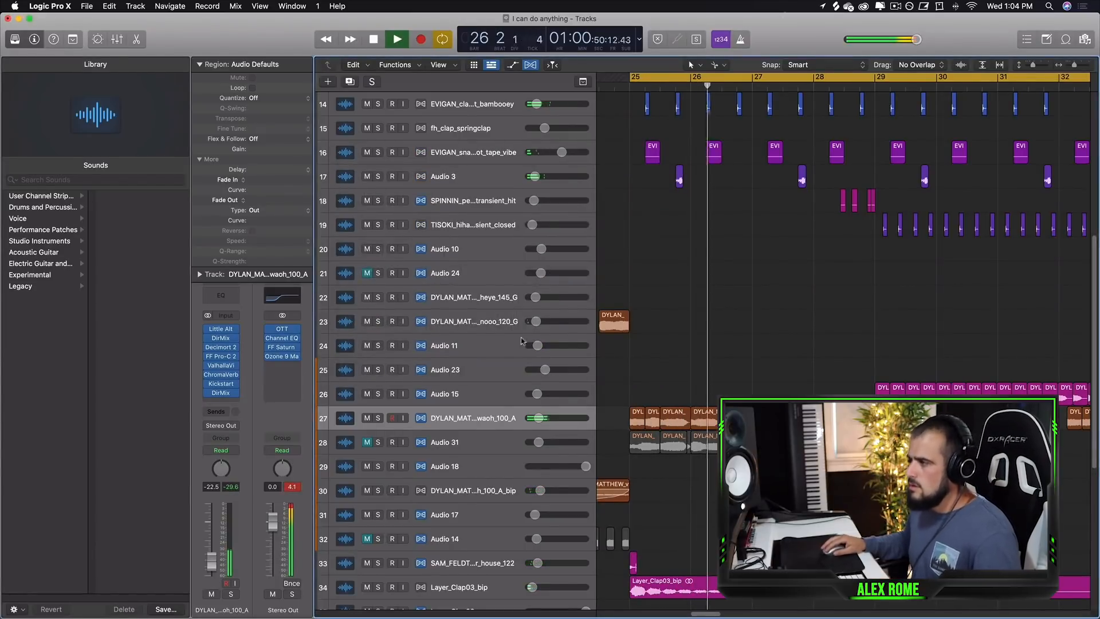
key(space)
Solo the first BA Space Walk synth track and play it back.
scroll(704, 350, up, 10)
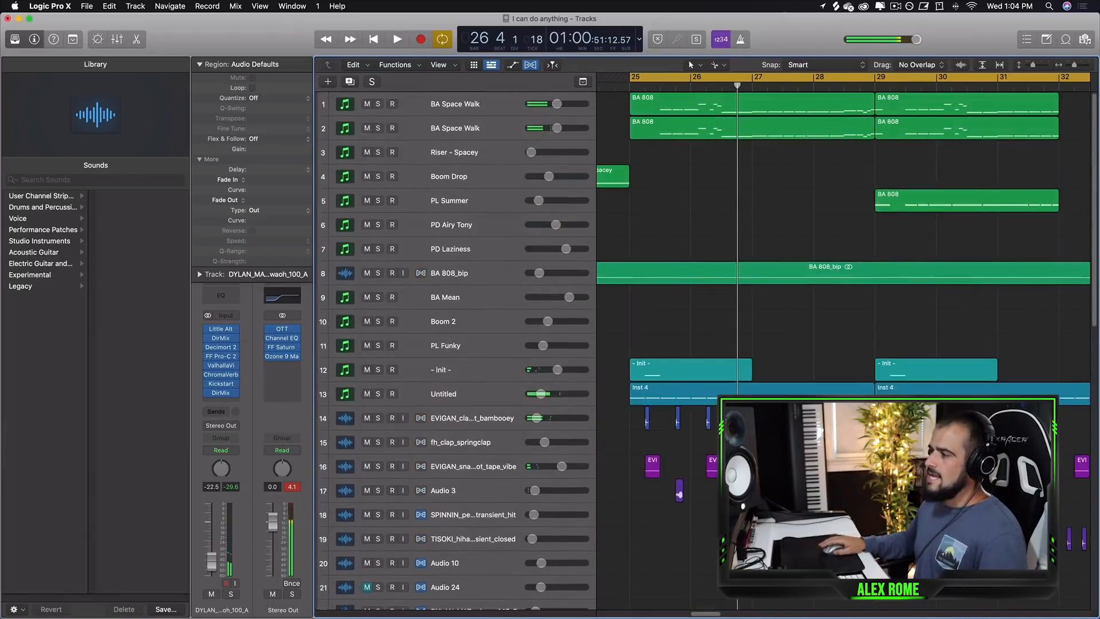
click(393, 105)
click(378, 104)
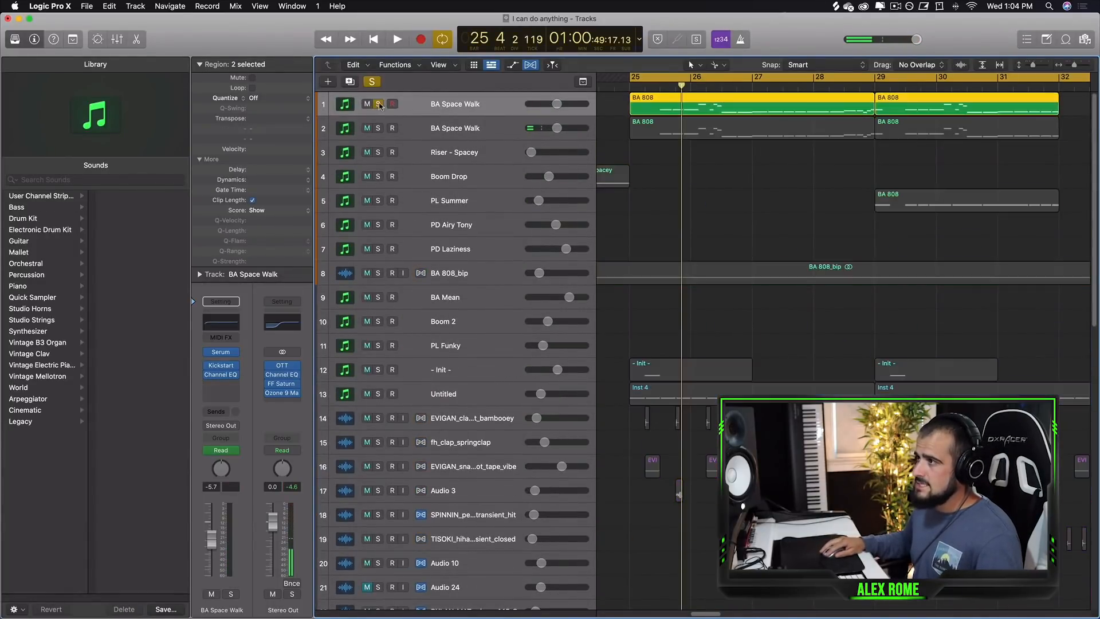
drag(877, 80, 805, 83)
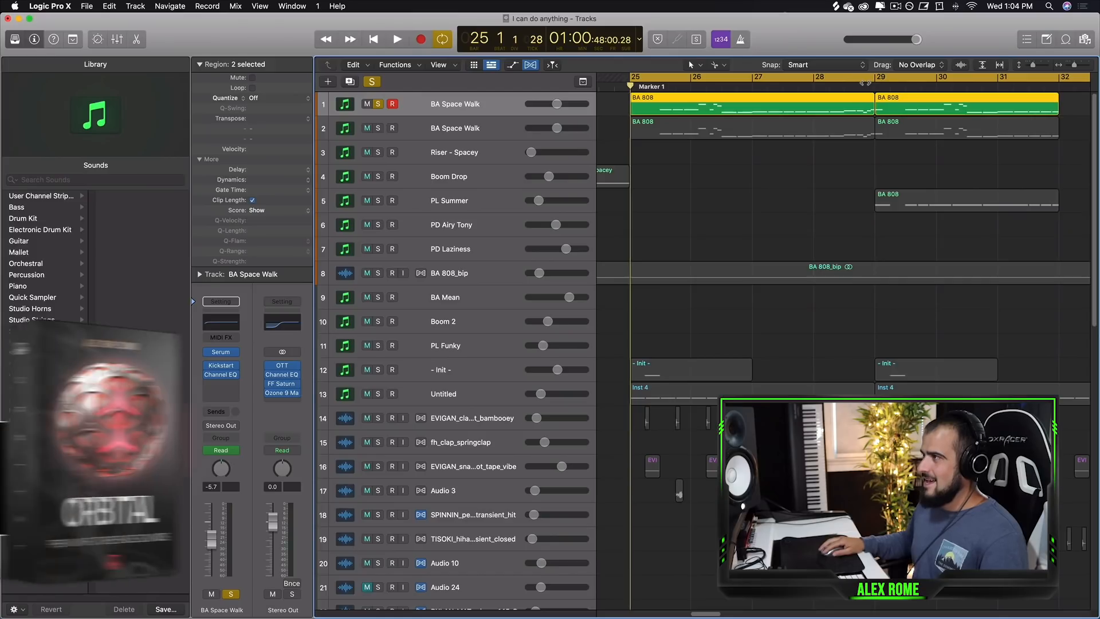
key(space)
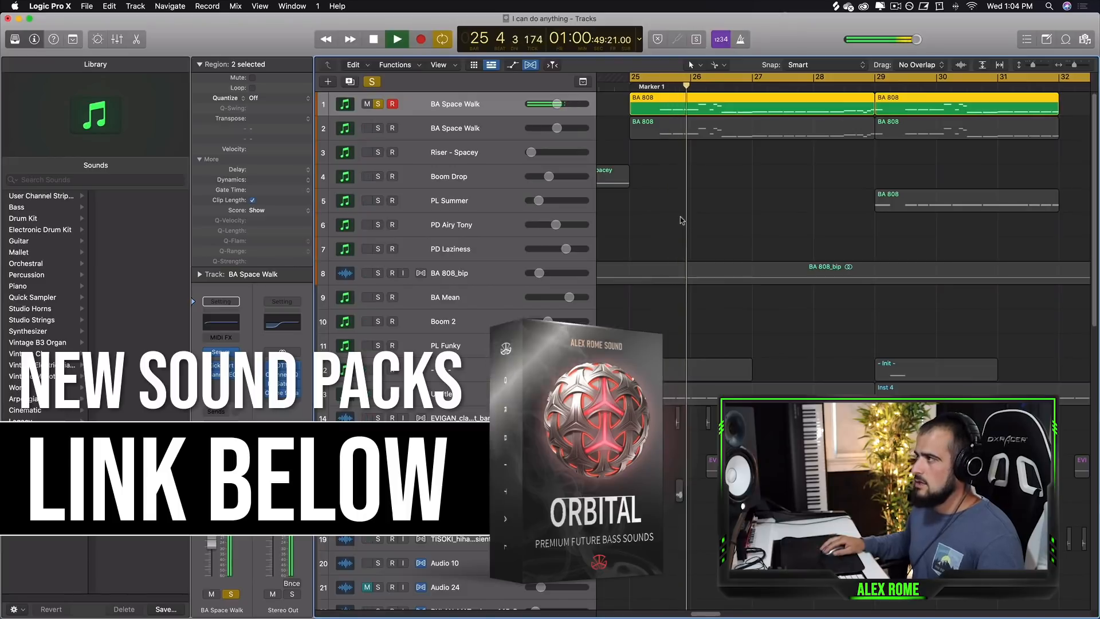
key(space)
Open the BA 808 region of the soloed BA Space Walk track in the Piano Roll.
key(p)
drag(643, 614, 605, 615)
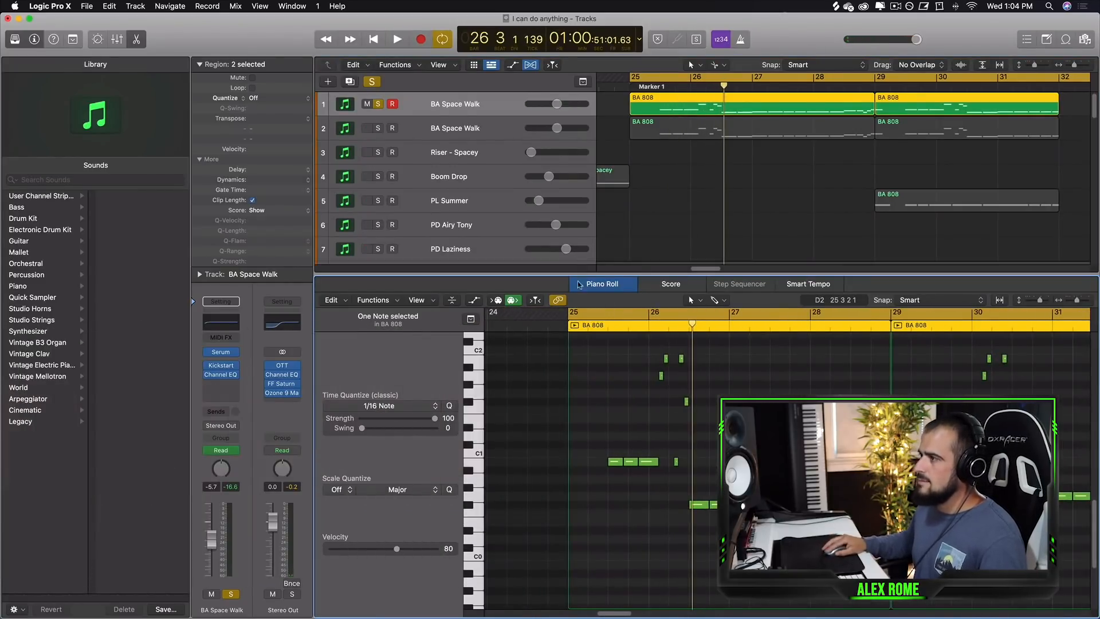
key(p)
click(372, 81)
scroll(554, 357, down, 10)
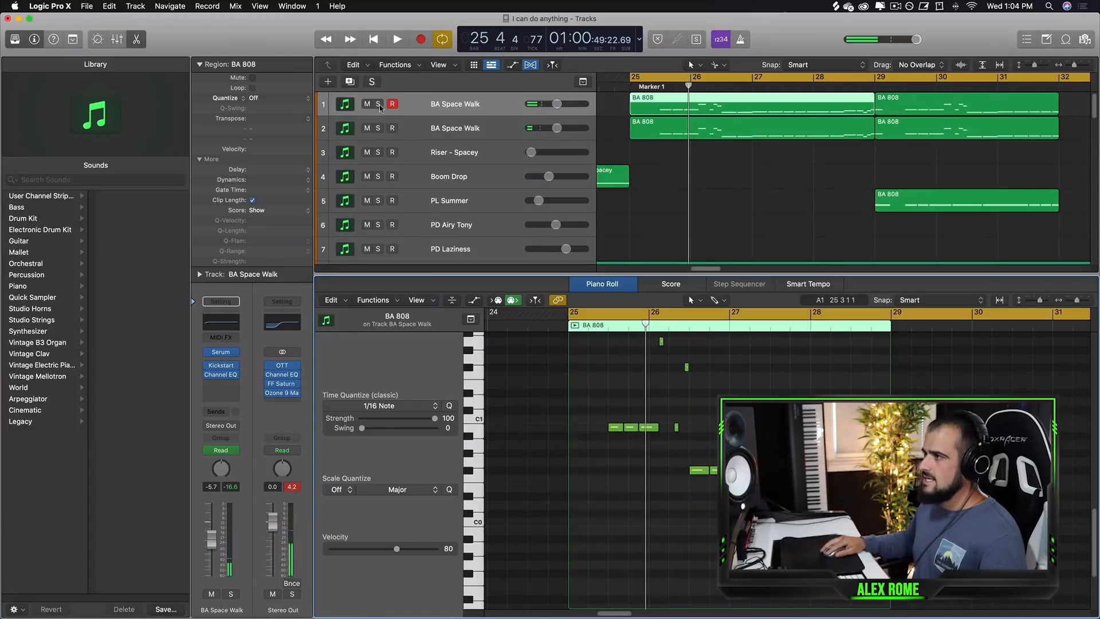
click(378, 104)
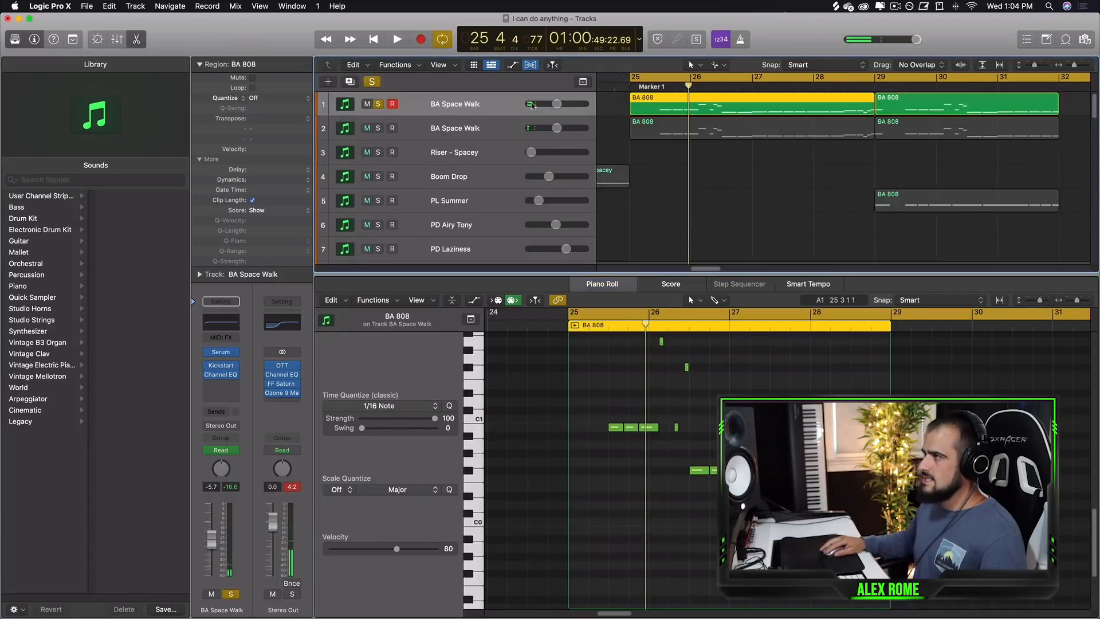
Set a cycle range over the BA 808 region and play it.
click(658, 74)
drag(657, 74, 910, 74)
key(space)
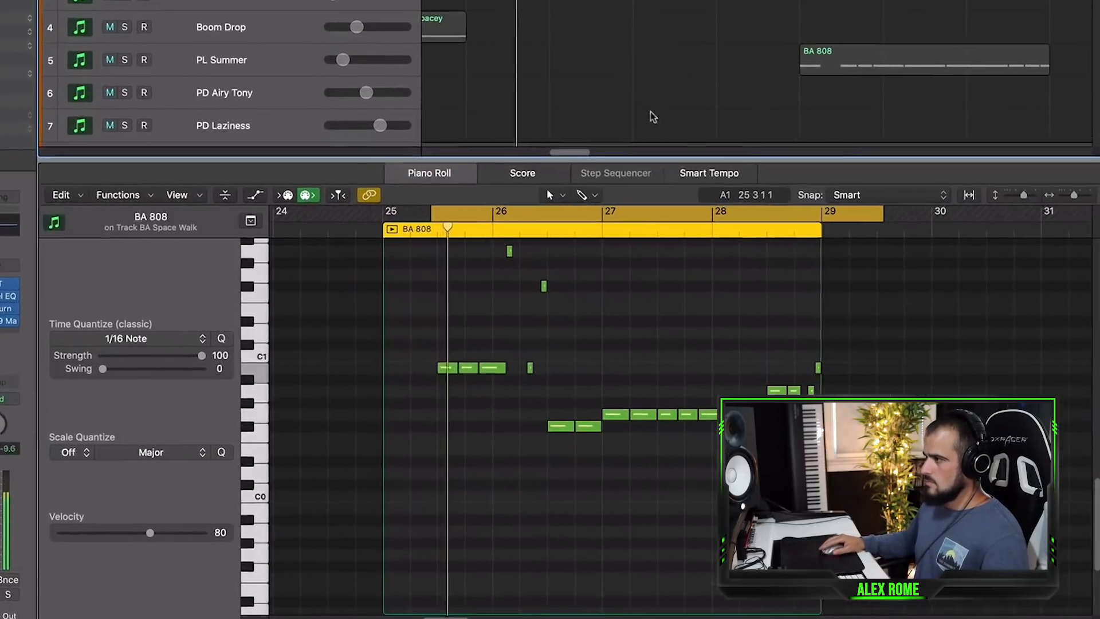
Examine the BA 808 melody notes in the Piano Roll.
scroll(748, 467, up, 4)
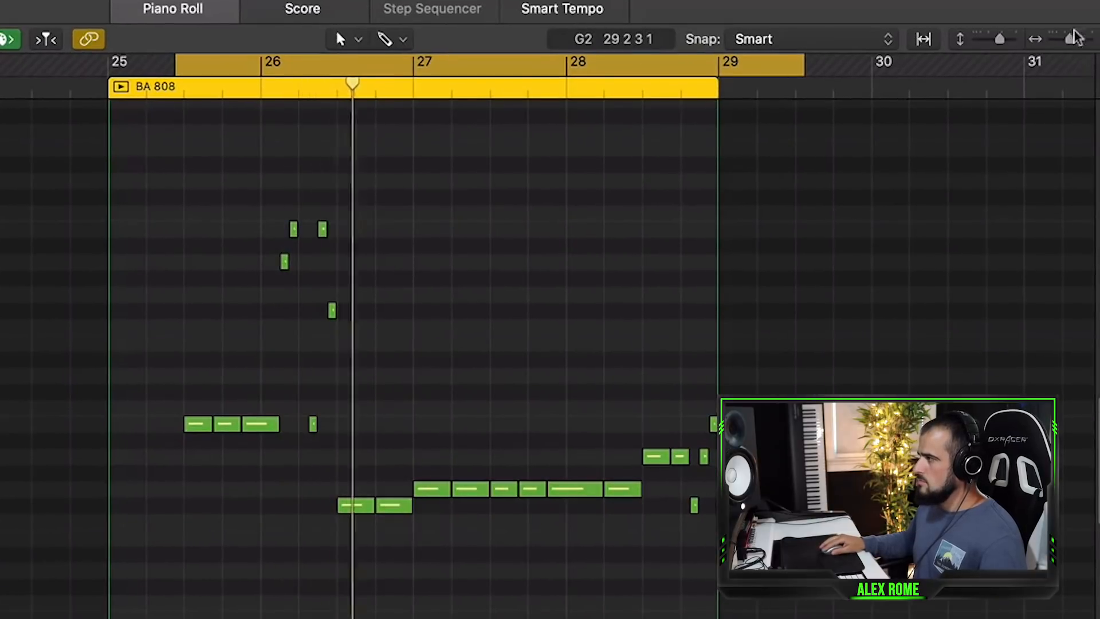
drag(1071, 39, 1074, 39)
scroll(358, 469, down, 3)
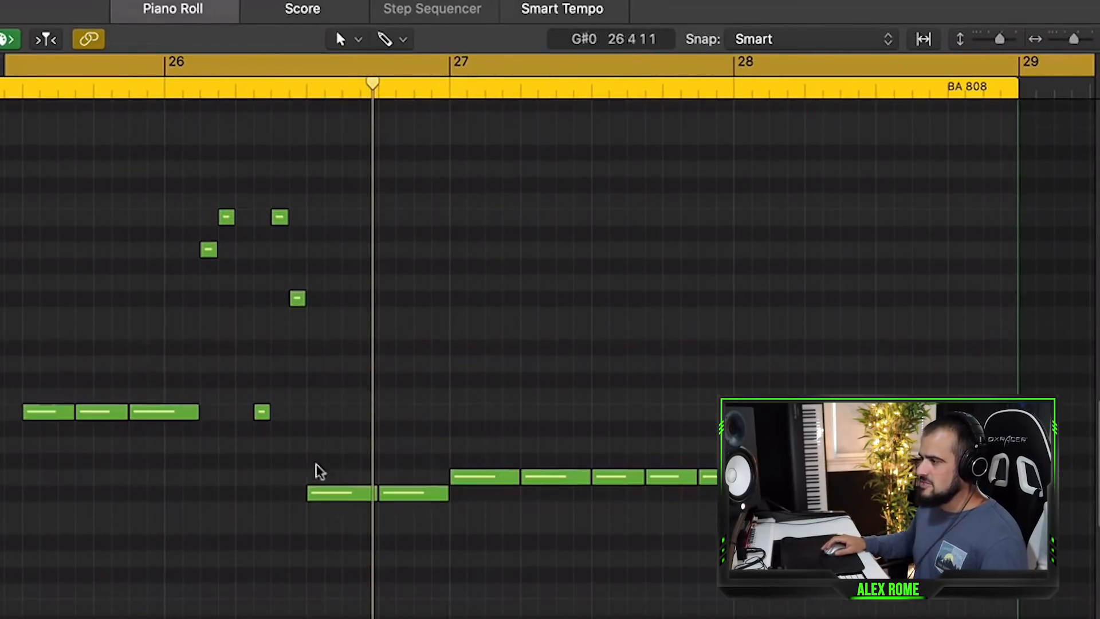
drag(1, 304, 171, 405)
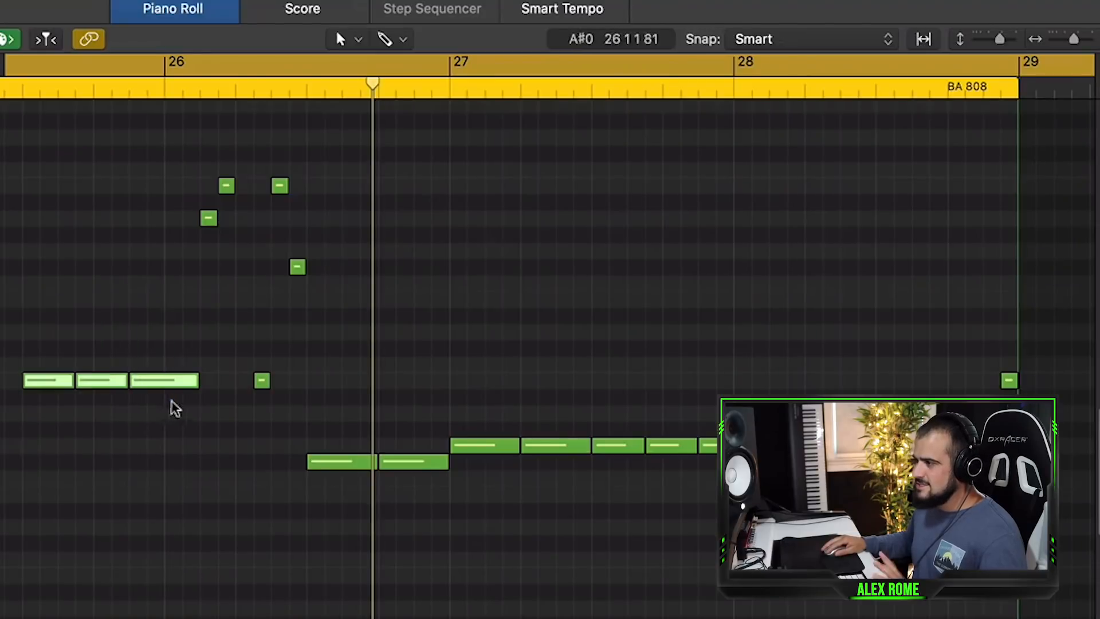
drag(345, 416, 452, 460)
drag(483, 385, 673, 487)
drag(297, 431, 209, 111)
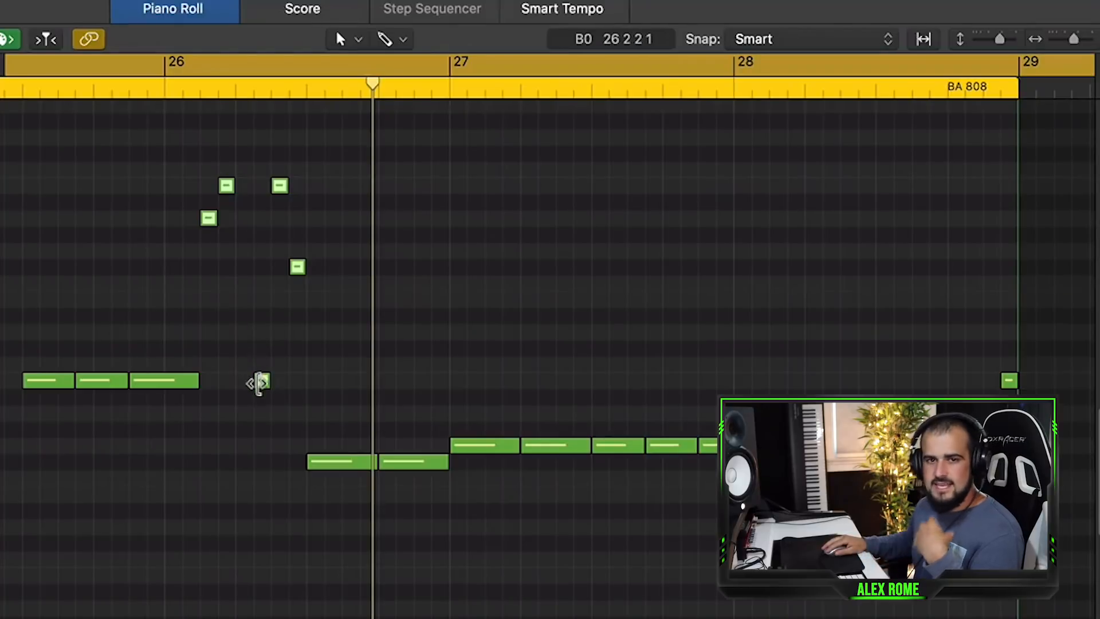
click(354, 443)
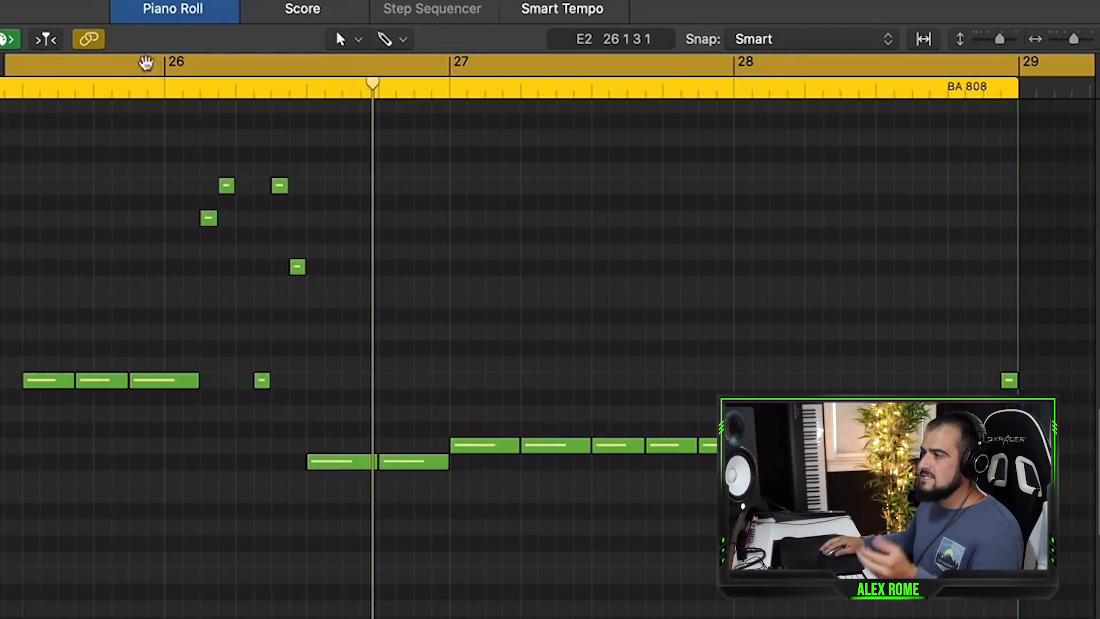
Set the cycle range from 25 4 3 1 to 27 1 4 1, play the loop, and audition single notes.
drag(129, 63, 502, 80)
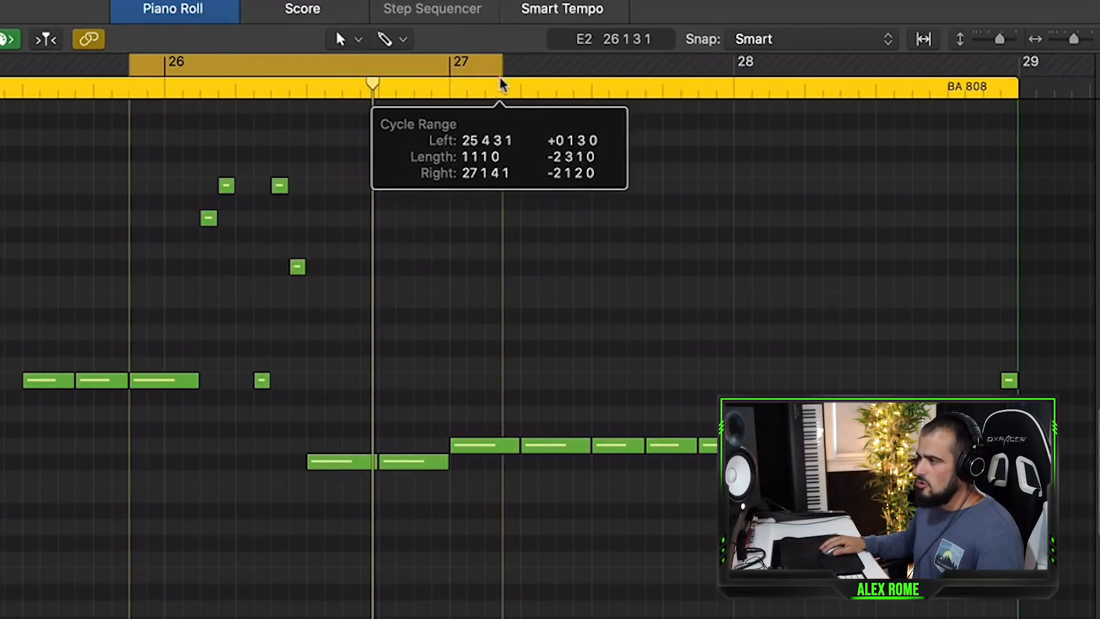
key(space)
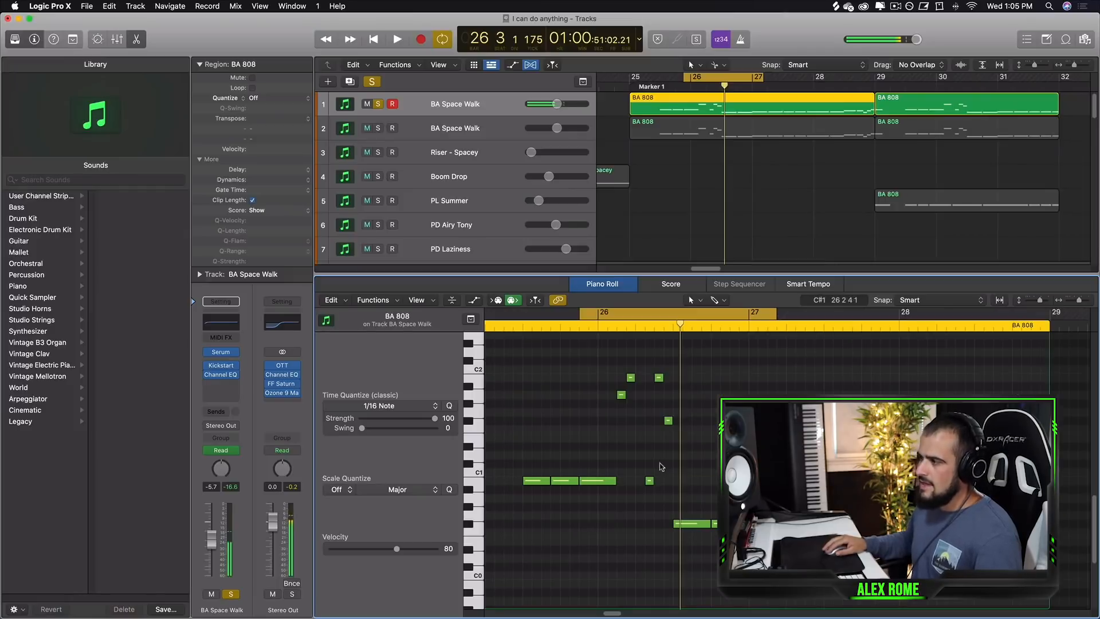
click(649, 482)
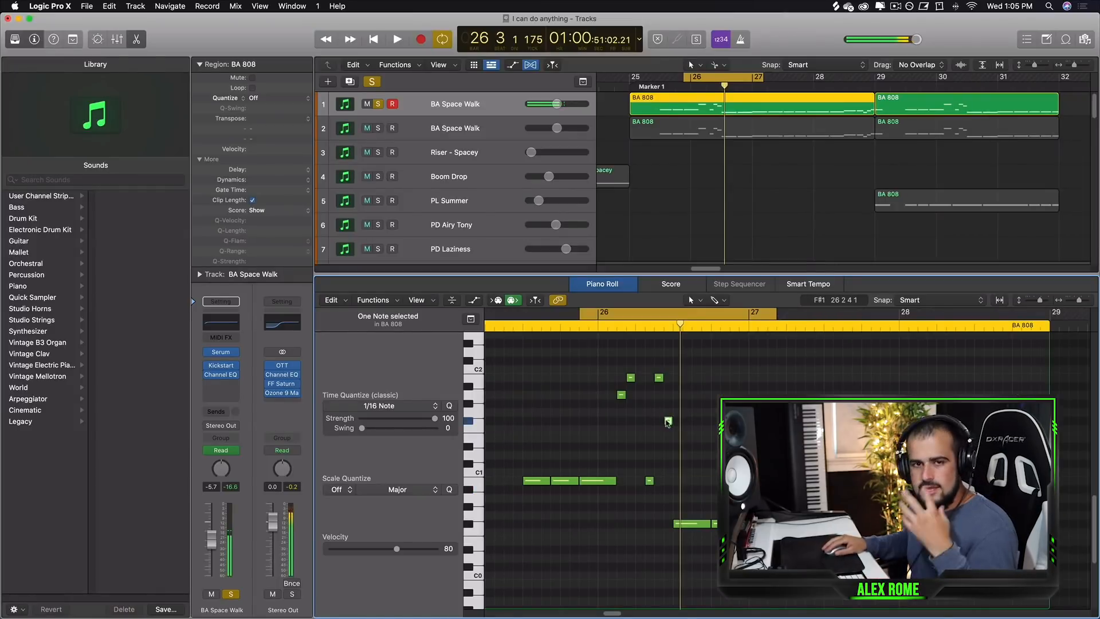
click(701, 469)
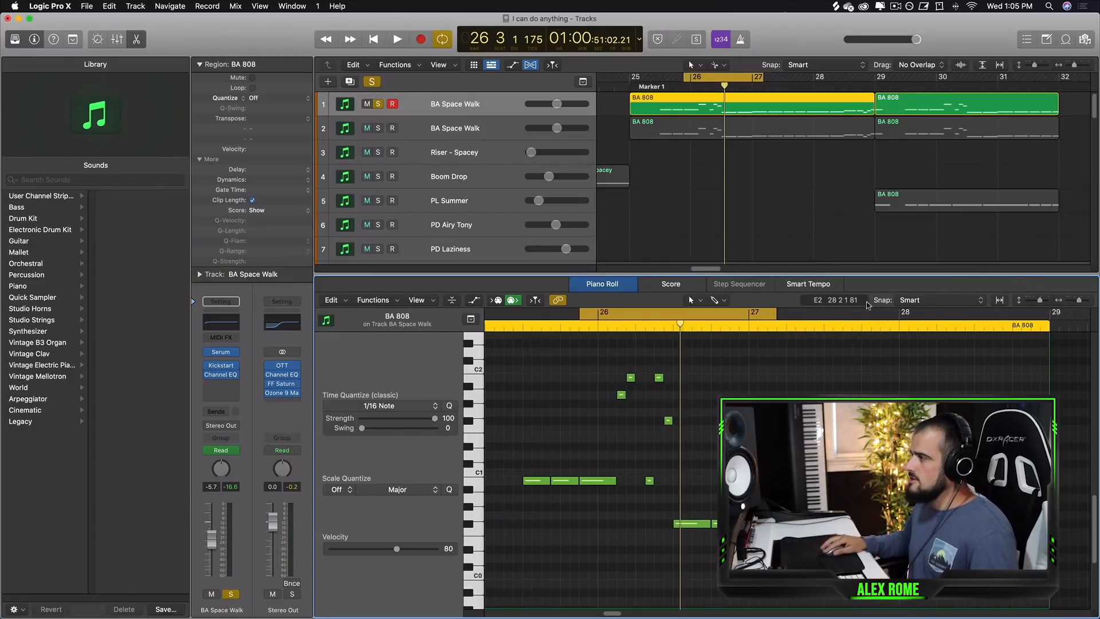
Add a new note near the end of the BA 808 region in the Piano Roll.
drag(952, 316, 1088, 316)
key(space)
right_click(835, 227)
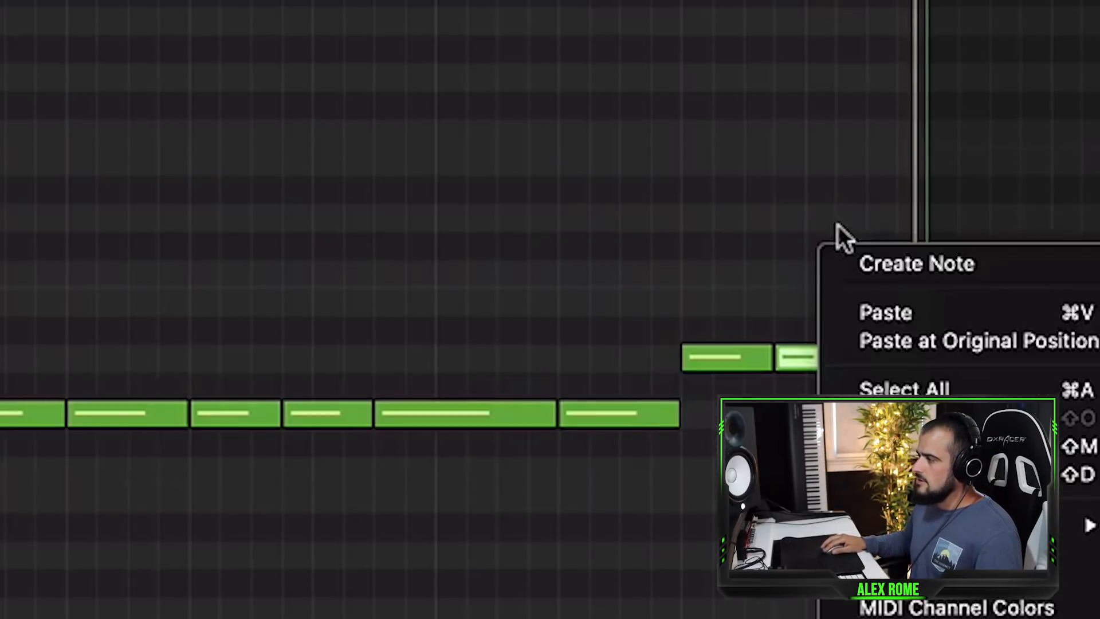
drag(885, 413, 776, 169)
click(880, 261)
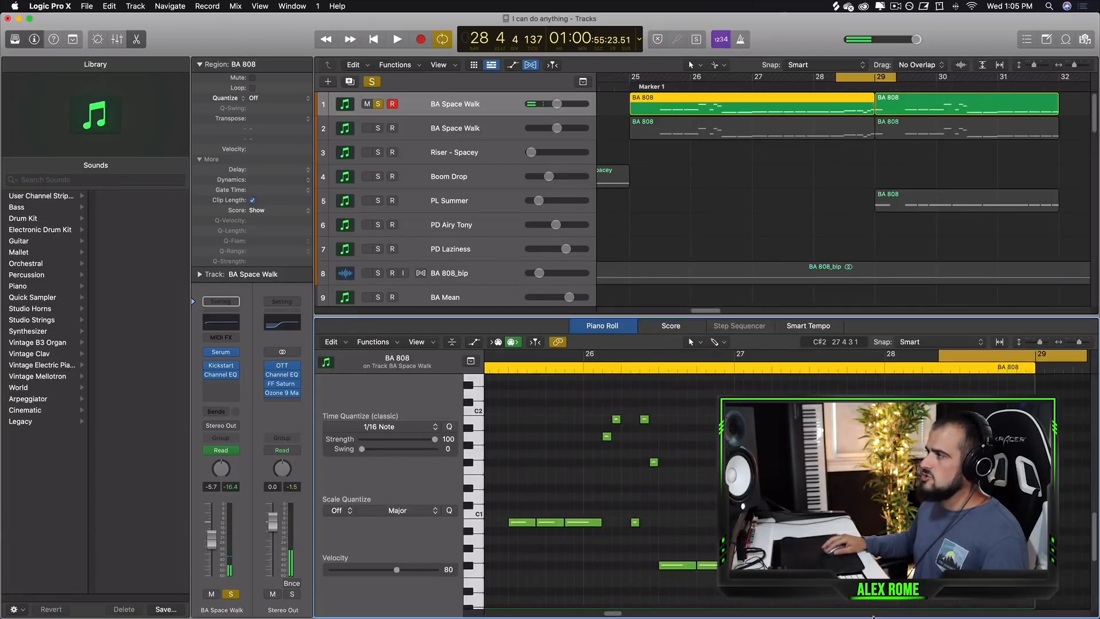
Close the Piano Roll and extend the cycle range to end at bar 29.
key(p)
drag(653, 76, 874, 77)
scroll(575, 343, down, 6)
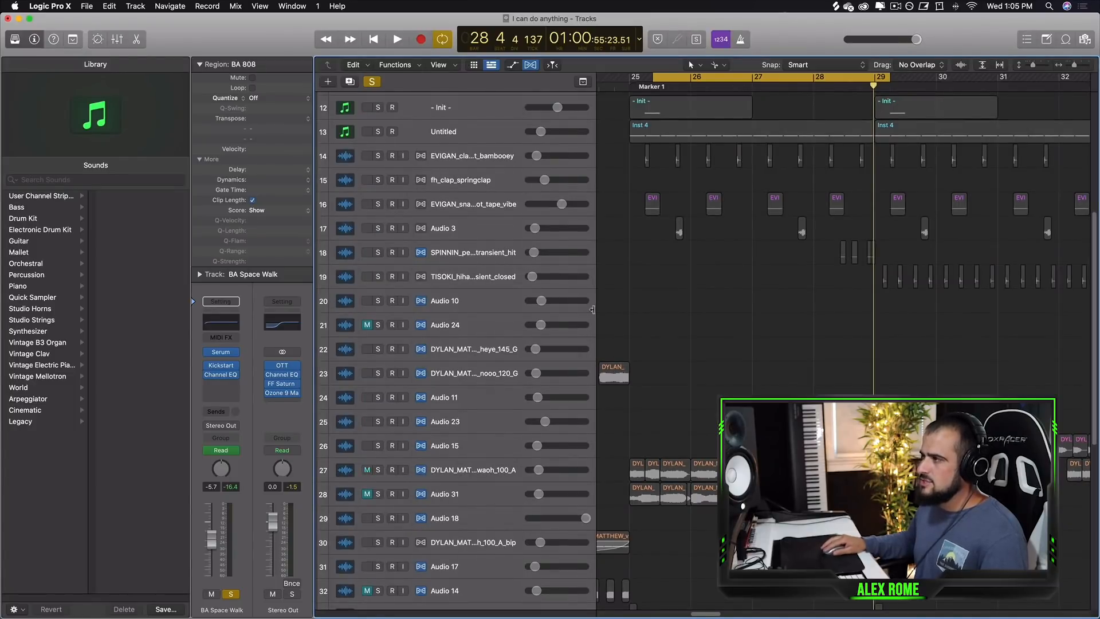
Solo the vocal chant track alongside the synth and play them together.
click(377, 470)
scroll(448, 456, up, 5)
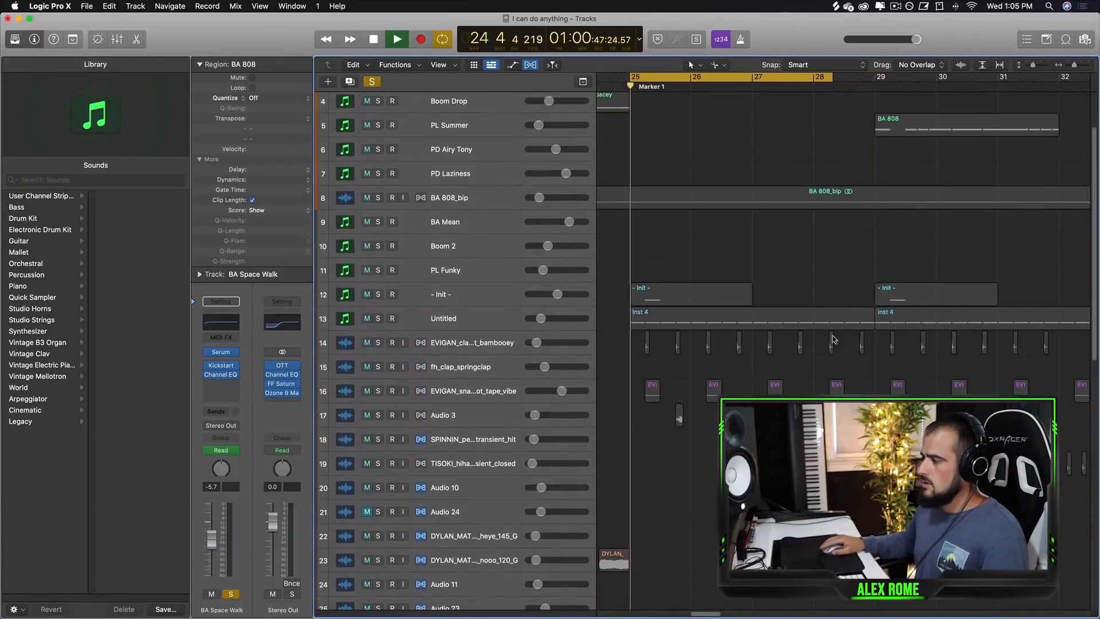
scroll(825, 332, down, 5)
scroll(734, 334, up, 8)
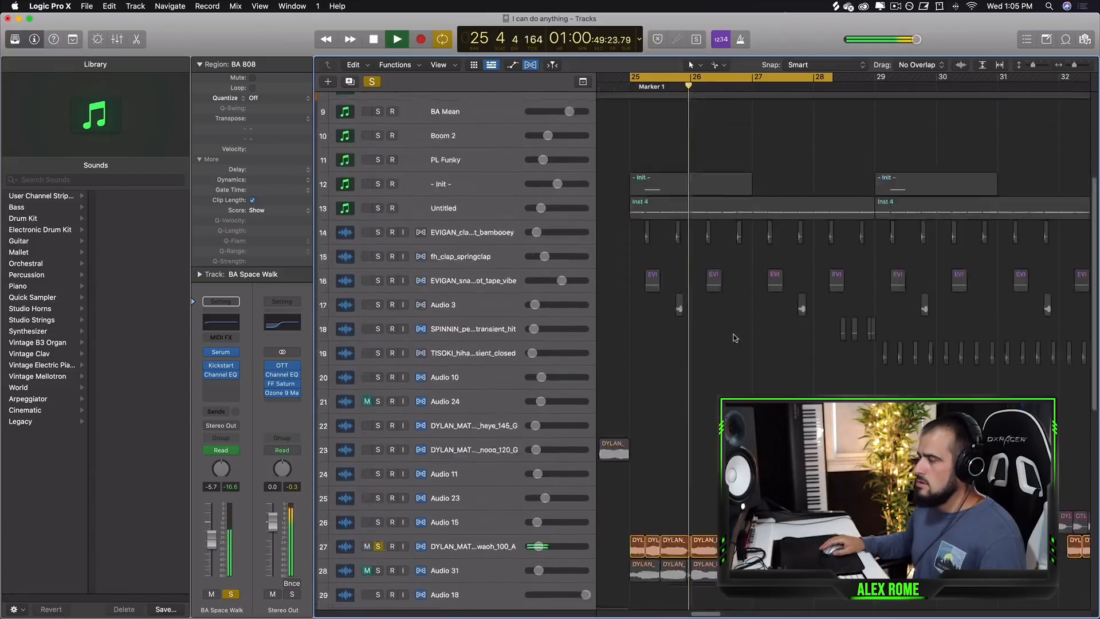
scroll(776, 297, up, 1)
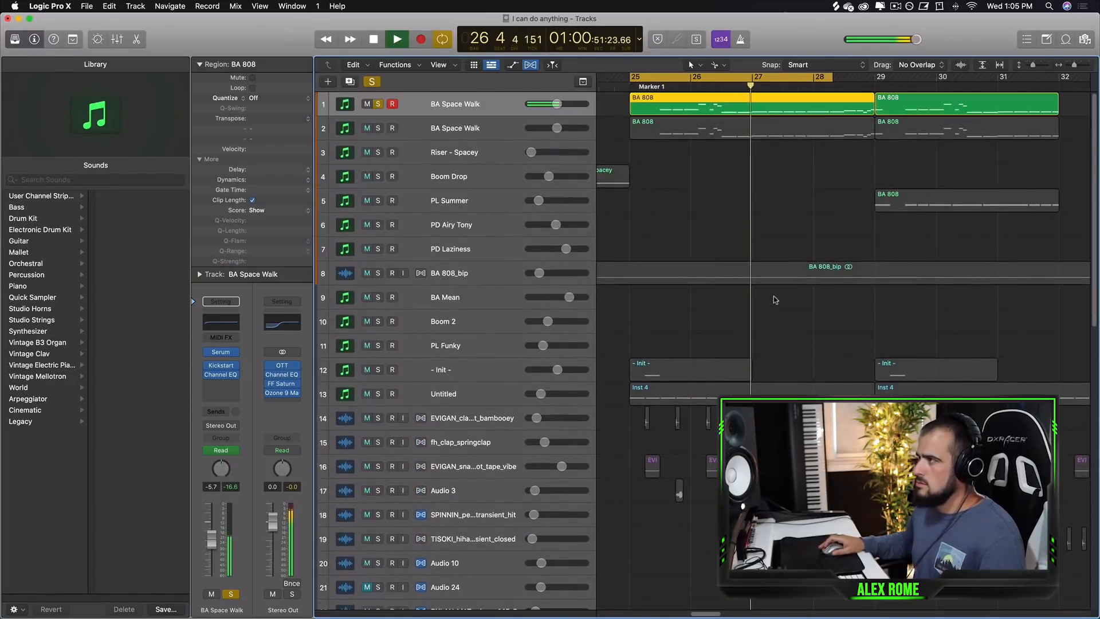
key(space)
click(378, 128)
scroll(445, 115, down, 5)
scroll(445, 113, up, 5)
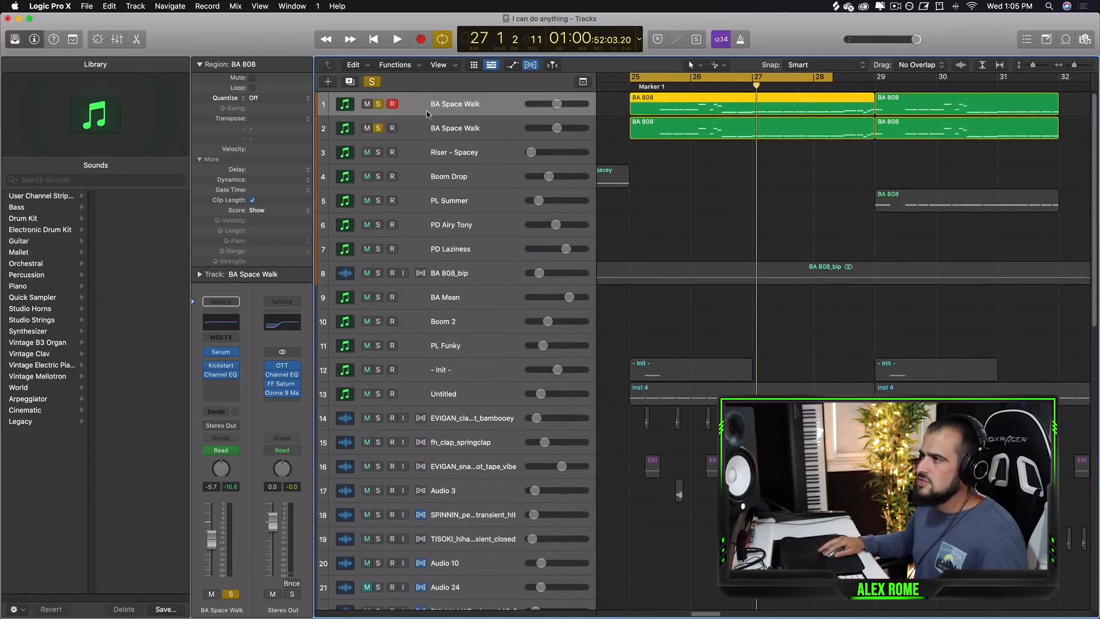
click(380, 128)
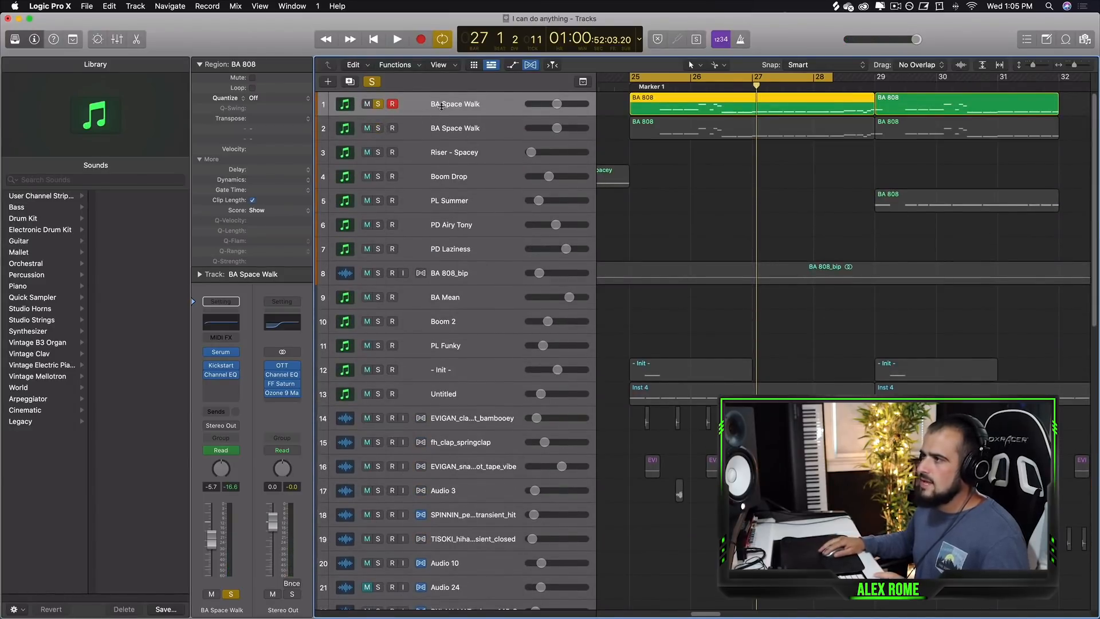
Select the second BA Space Walk track and open its Channel EQ plug-in.
click(467, 125)
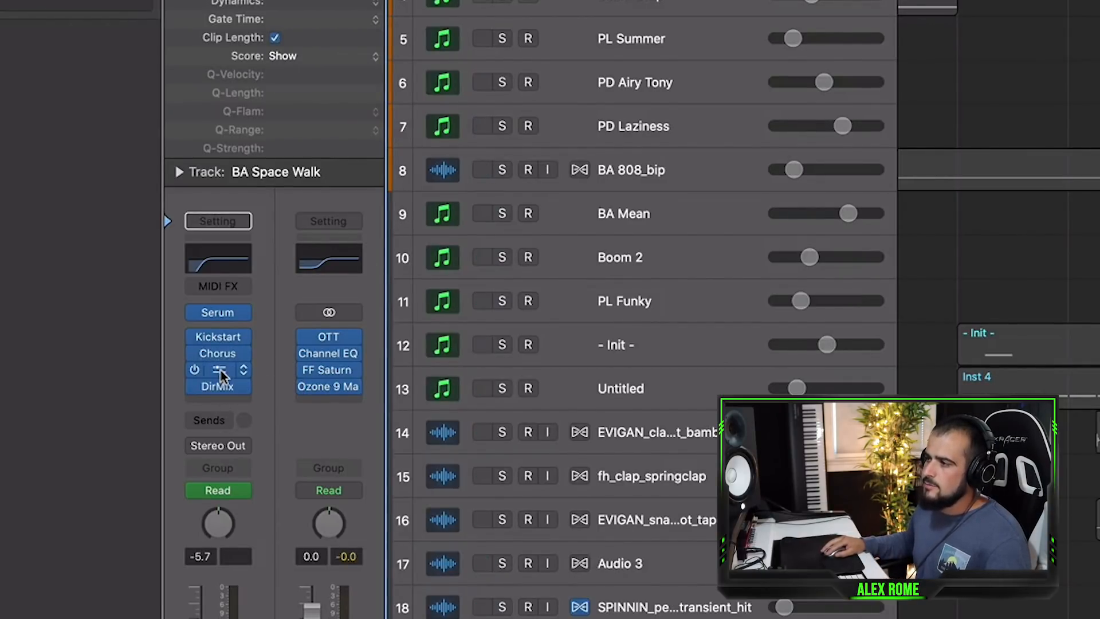
click(221, 371)
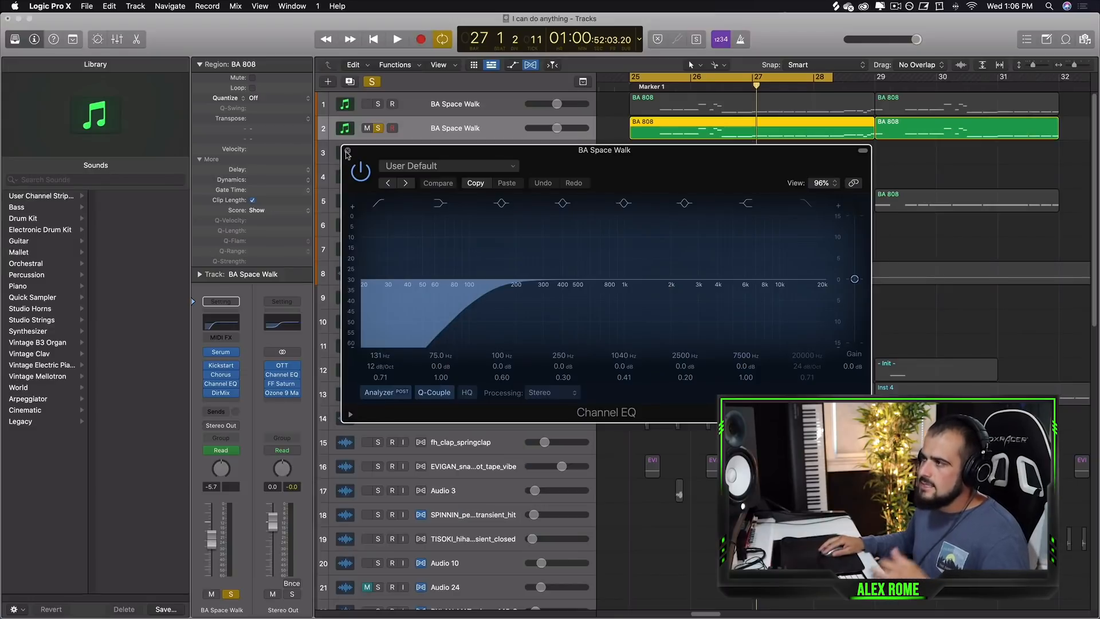
Close the Channel EQ window and play back the BA Space Walk parts within the cycle.
click(348, 151)
key(space)
key(space)
drag(653, 76, 813, 77)
key(space)
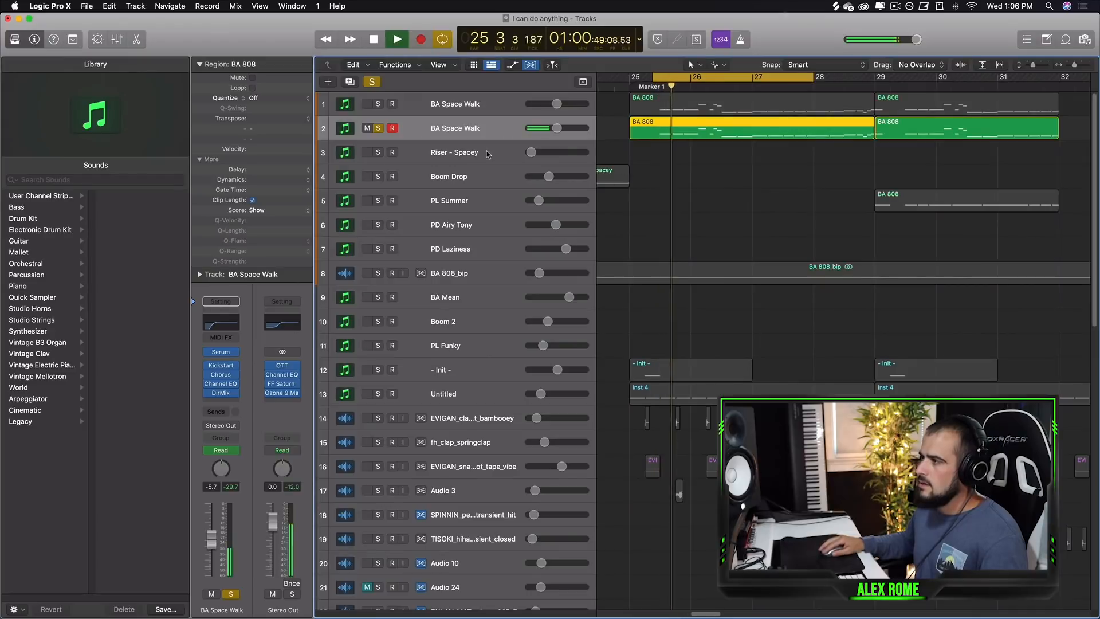
key(space)
Solo the first BA Space Walk track as well and play both BA Space Walk tracks together.
click(377, 104)
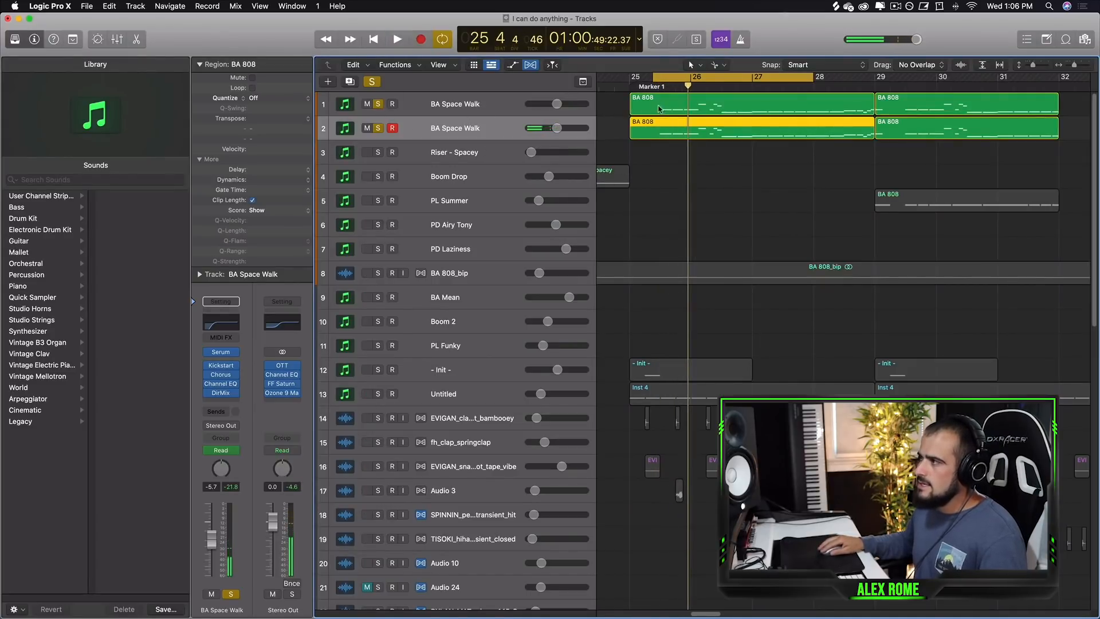
shift+click(658, 108)
key(space)
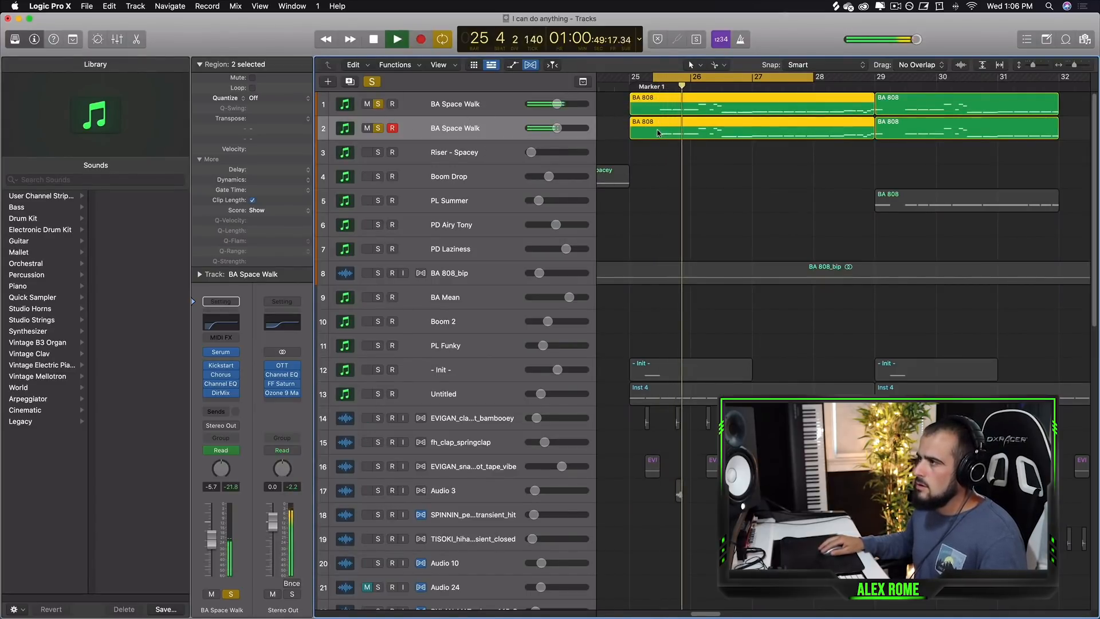
key(space)
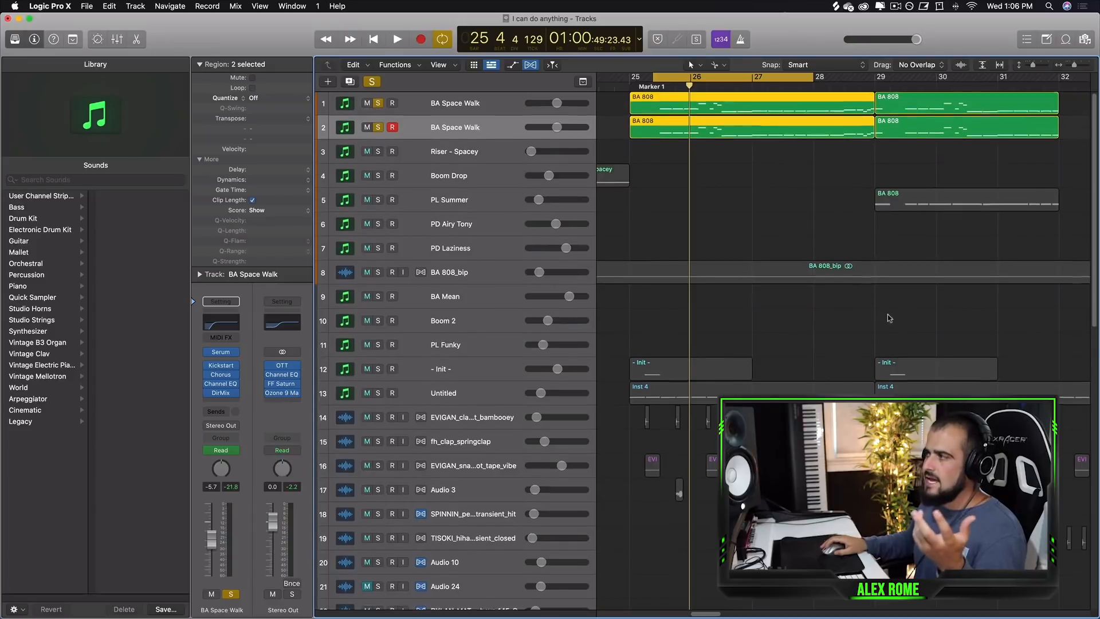
Solo the DYLAN_MAT...waoh_100_A track and play it with the synths.
scroll(889, 317, down, 10)
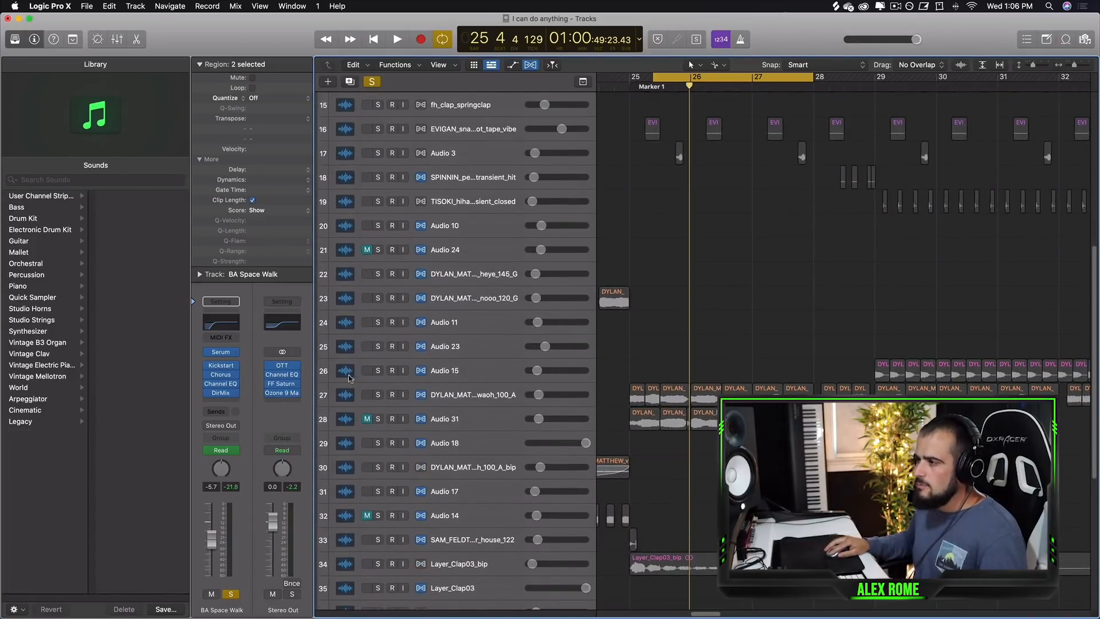
click(378, 395)
key(space)
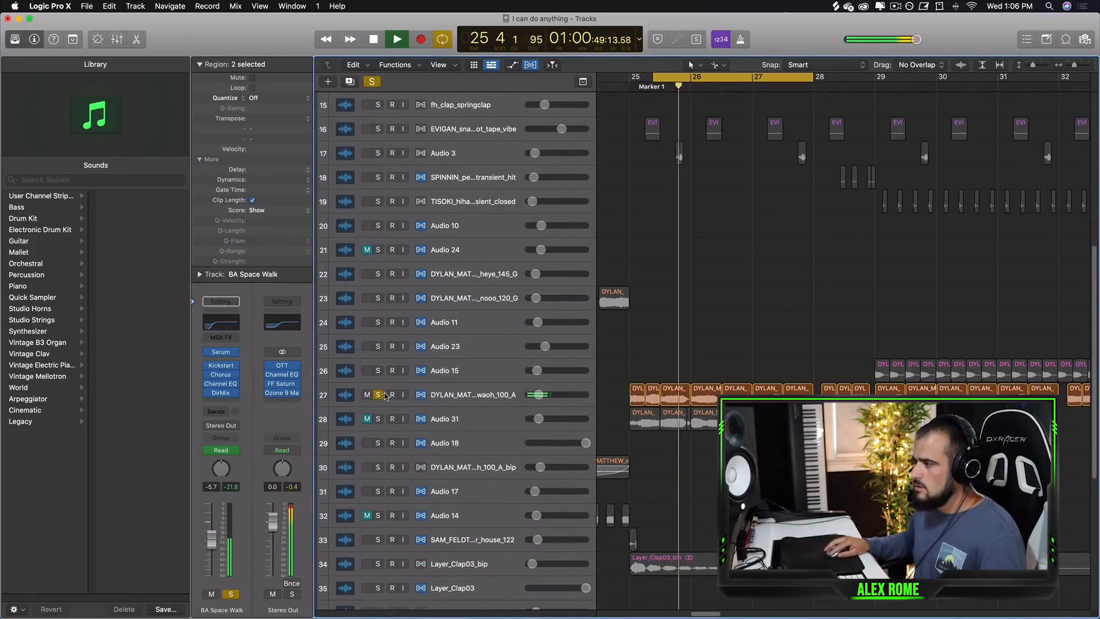
key(space)
scroll(634, 197, up, 10)
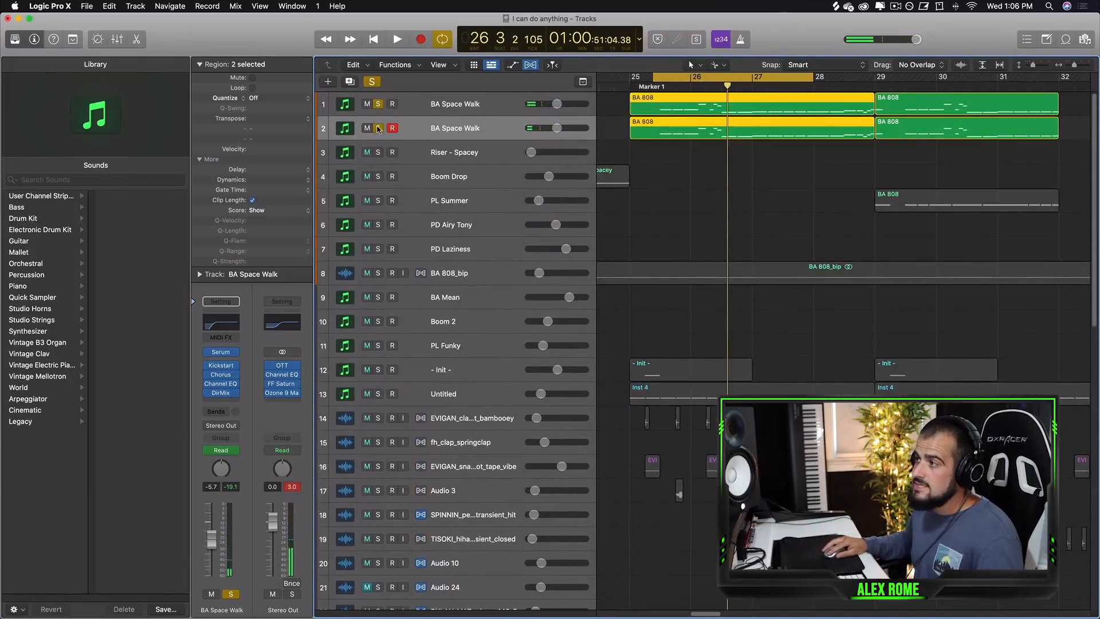
Toggle the solos on both BA Space Walk tracks off and back on.
click(378, 128)
click(378, 103)
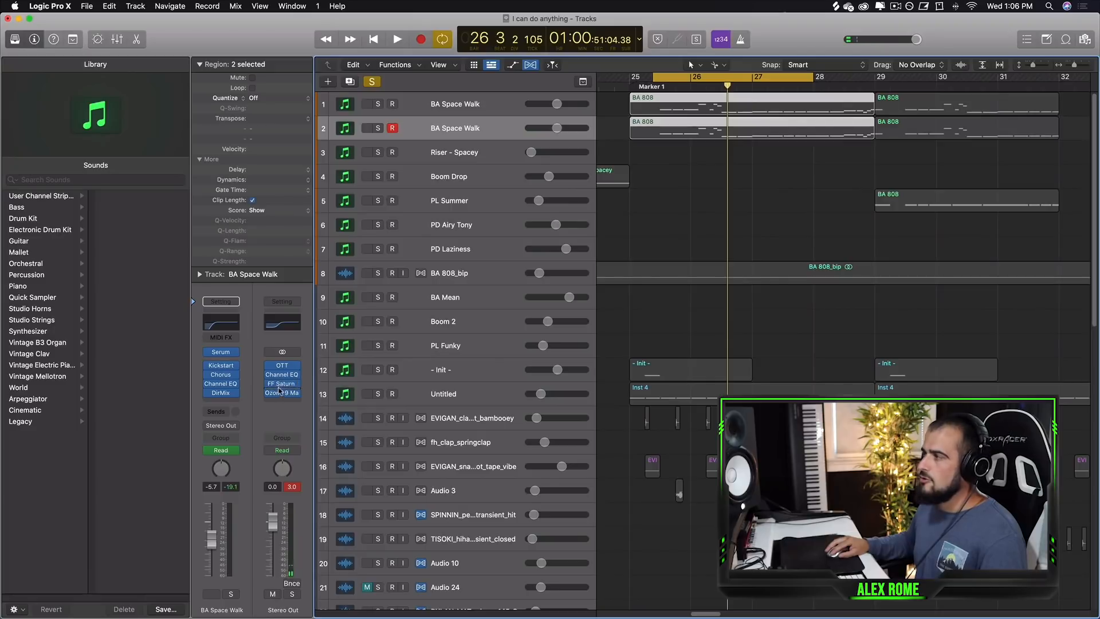
click(379, 128)
scroll(380, 344, down, 10)
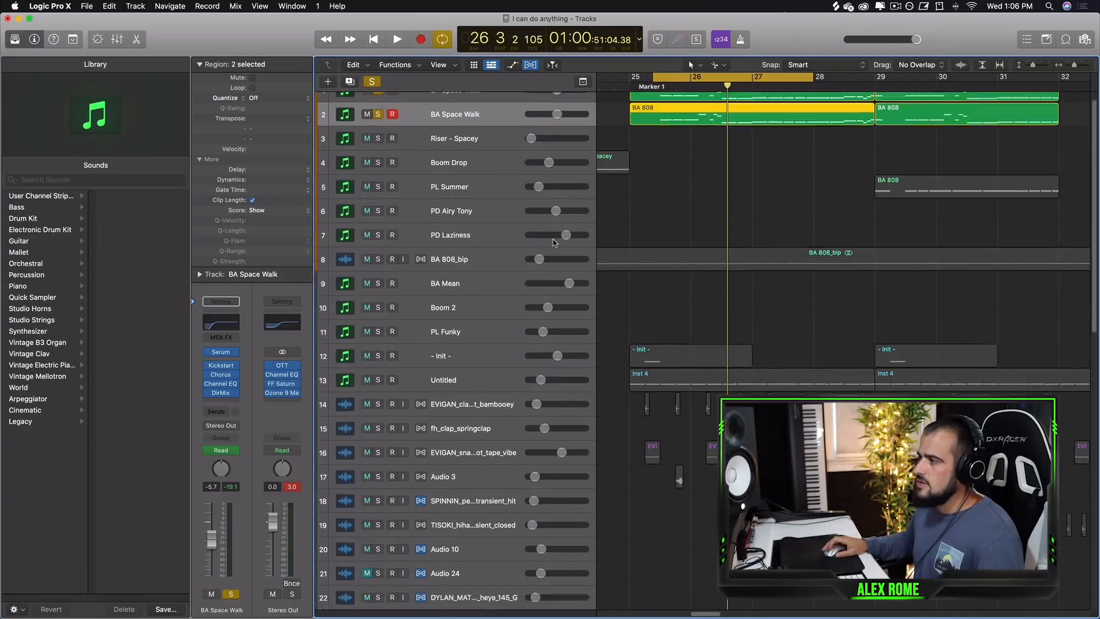
scroll(895, 388, up, 10)
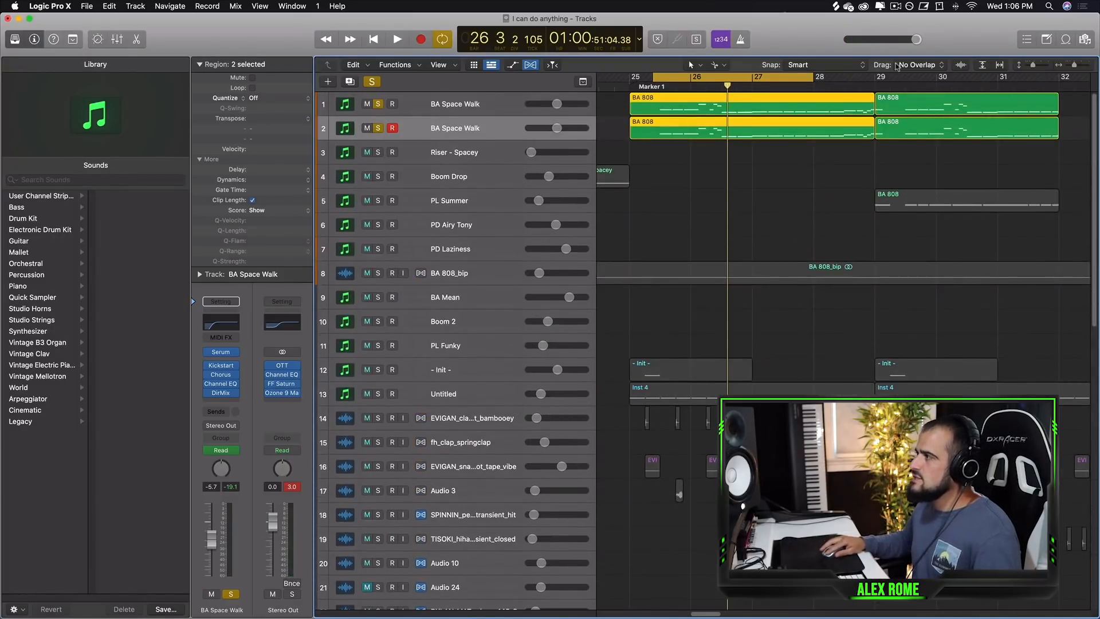
Move the cycle range to span bars 33 to 37.
drag(874, 78, 1093, 78)
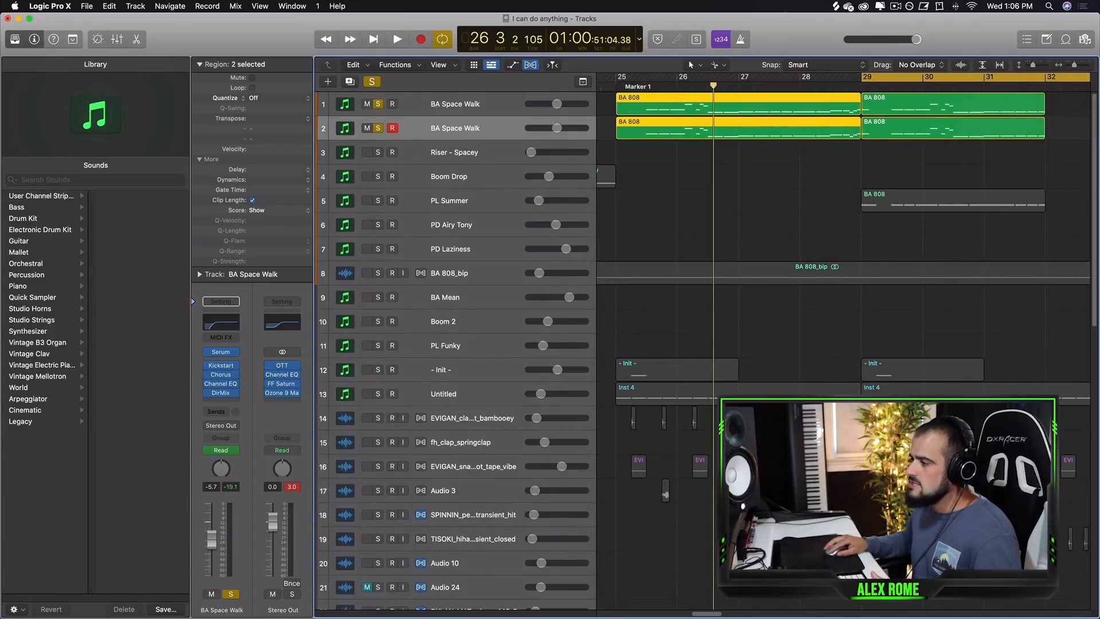
drag(714, 614, 728, 616)
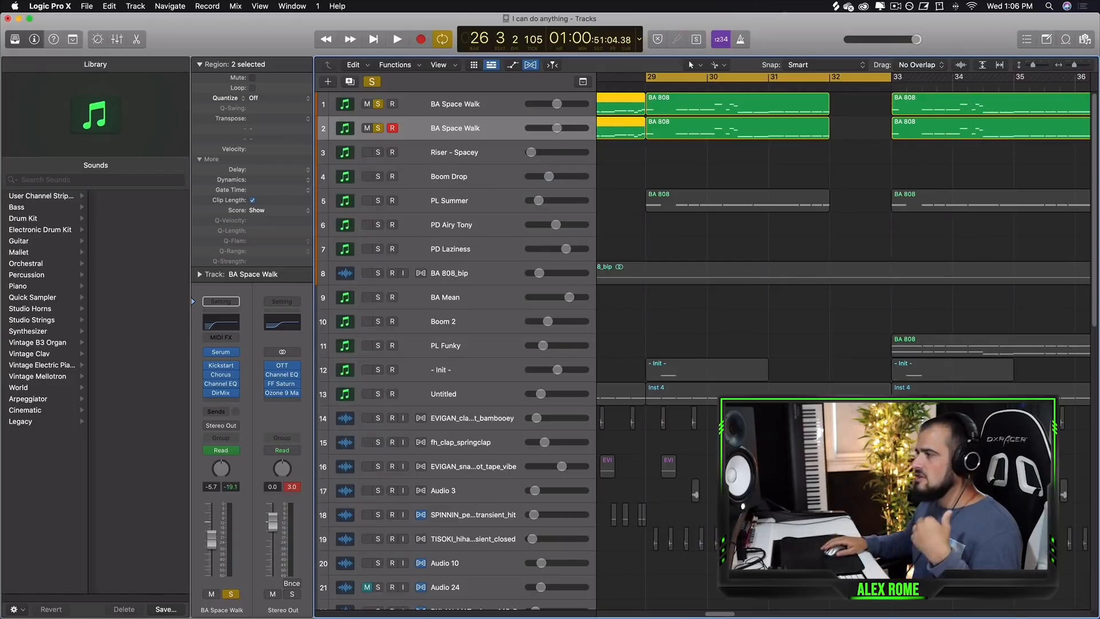
scroll(834, 389, down, 1)
scroll(833, 389, down, 1)
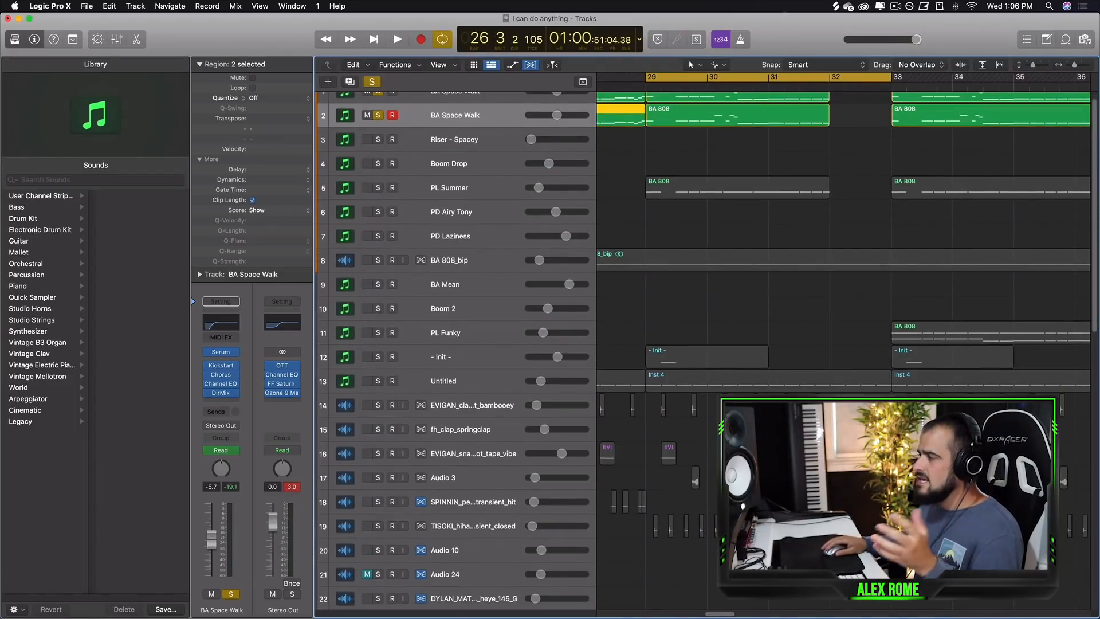
scroll(725, 119, right, 3)
scroll(725, 119, up, 2)
drag(656, 79, 903, 79)
drag(660, 78, 651, 79)
Unsolo the DYLAN_MAT...waoh_100_A track and solo the PL Funky and PL Summer tracks.
scroll(565, 384, down, 10)
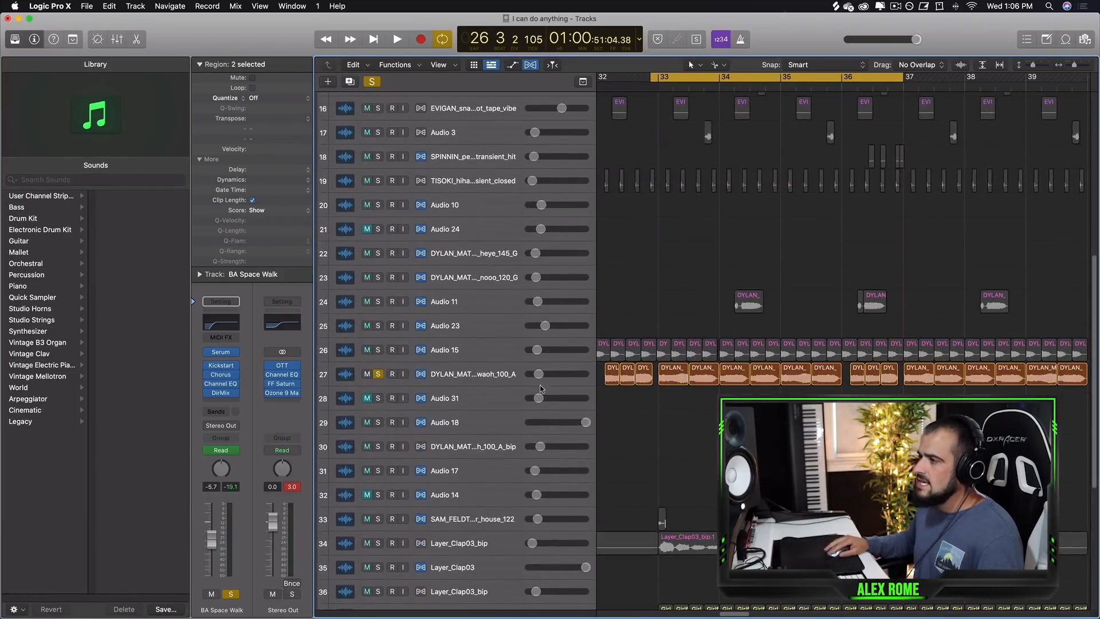
click(378, 374)
scroll(655, 336, up, 10)
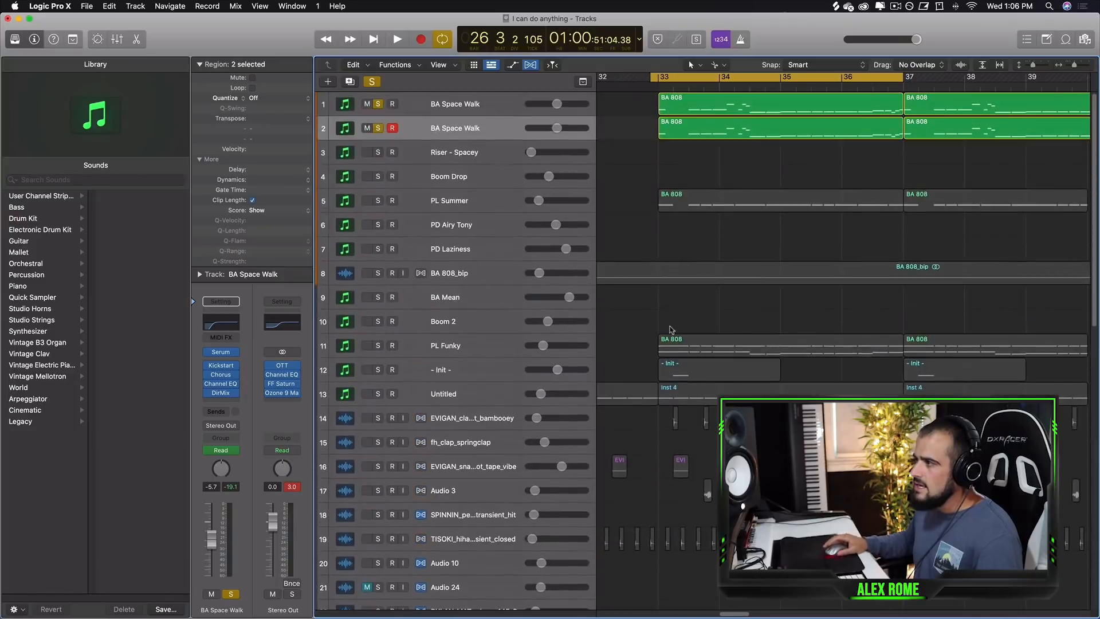
click(378, 346)
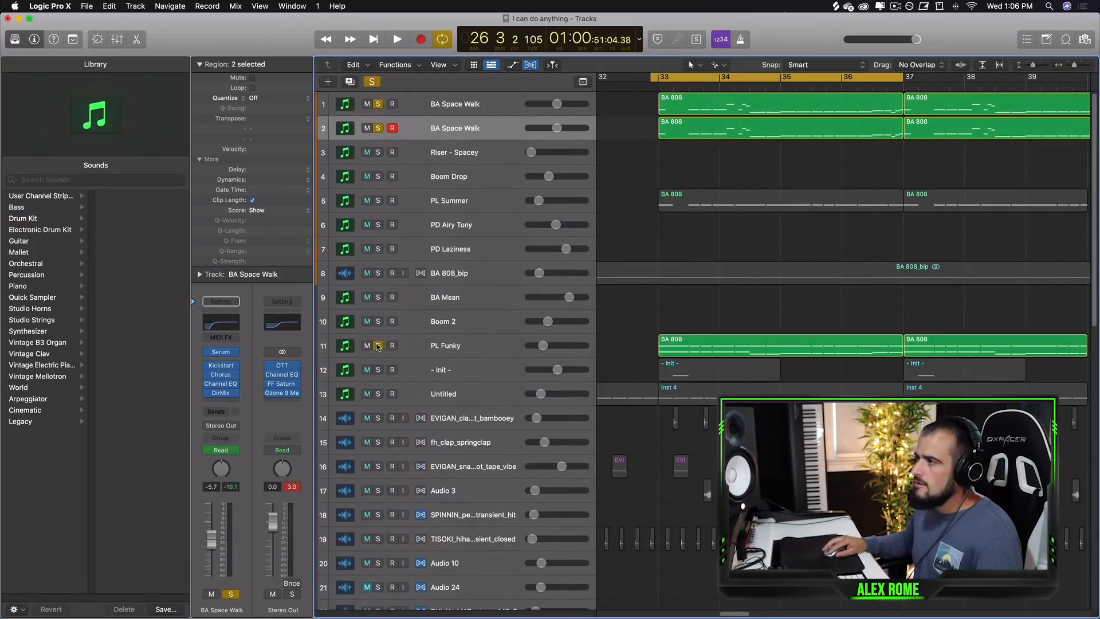
click(488, 346)
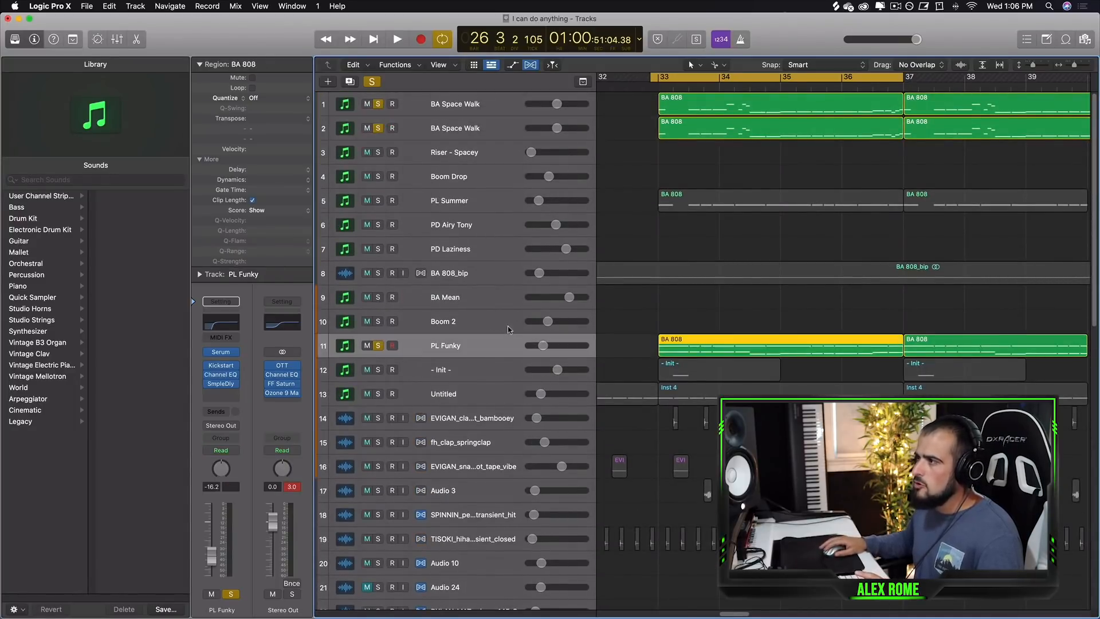
click(448, 207)
click(378, 201)
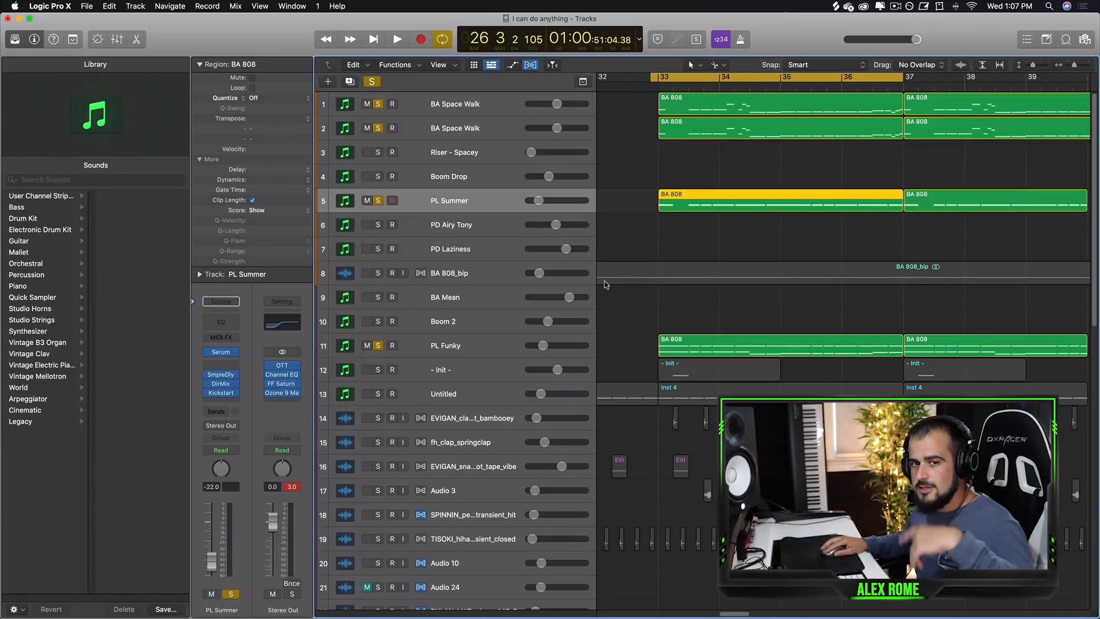
Play the soloed synth tracks over the new cycle range.
key(space)
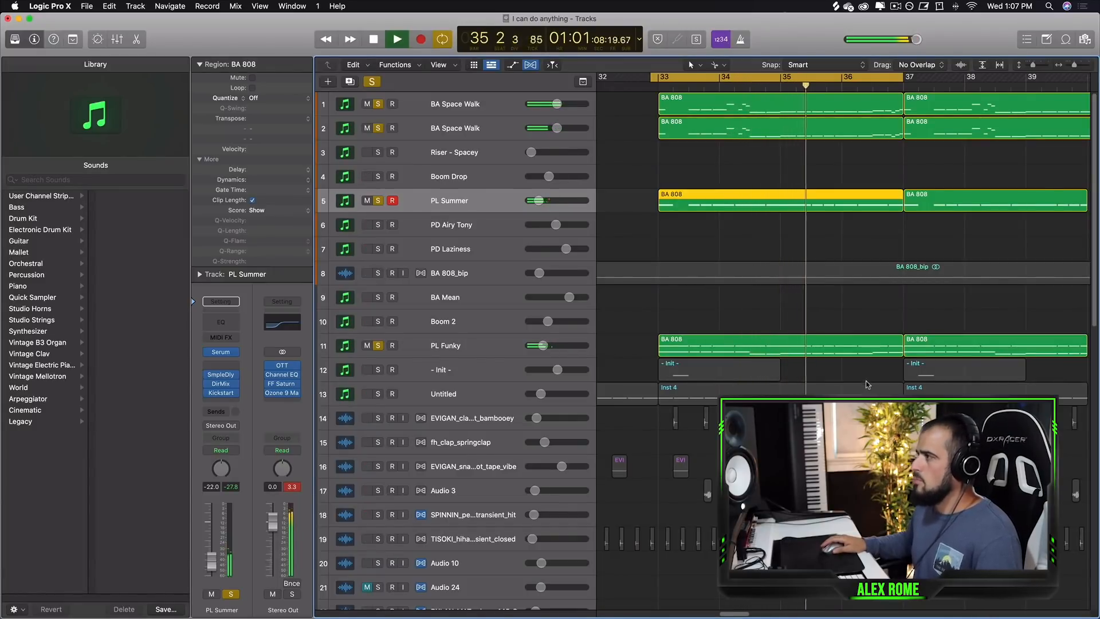
click(852, 373)
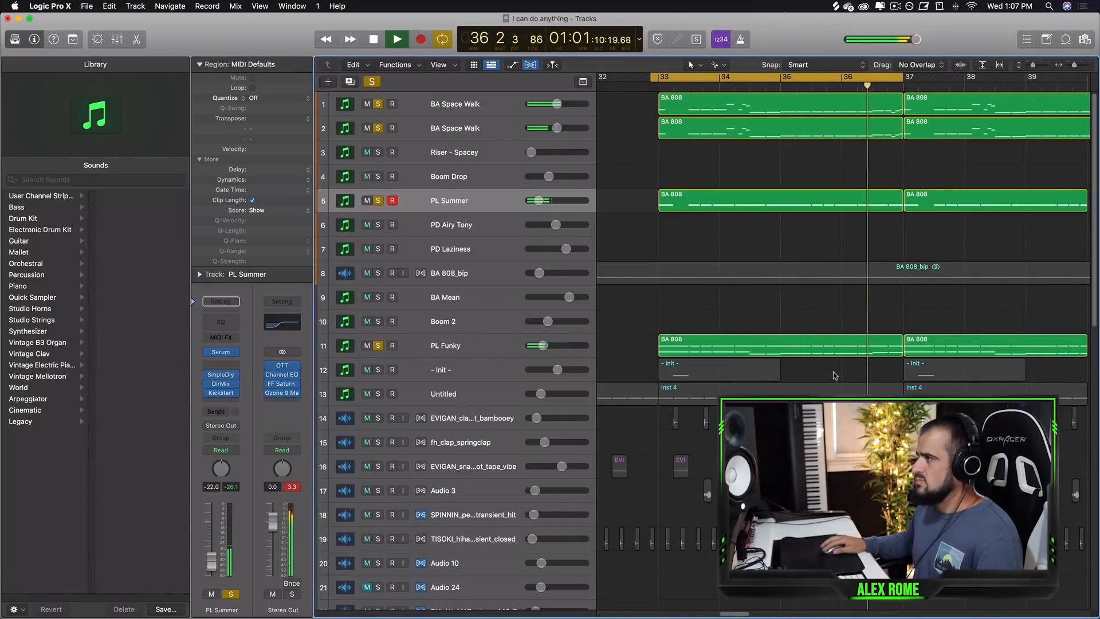
key(space)
Open the PL Funky region in the Piano Roll to inspect its notes.
double_click(822, 345)
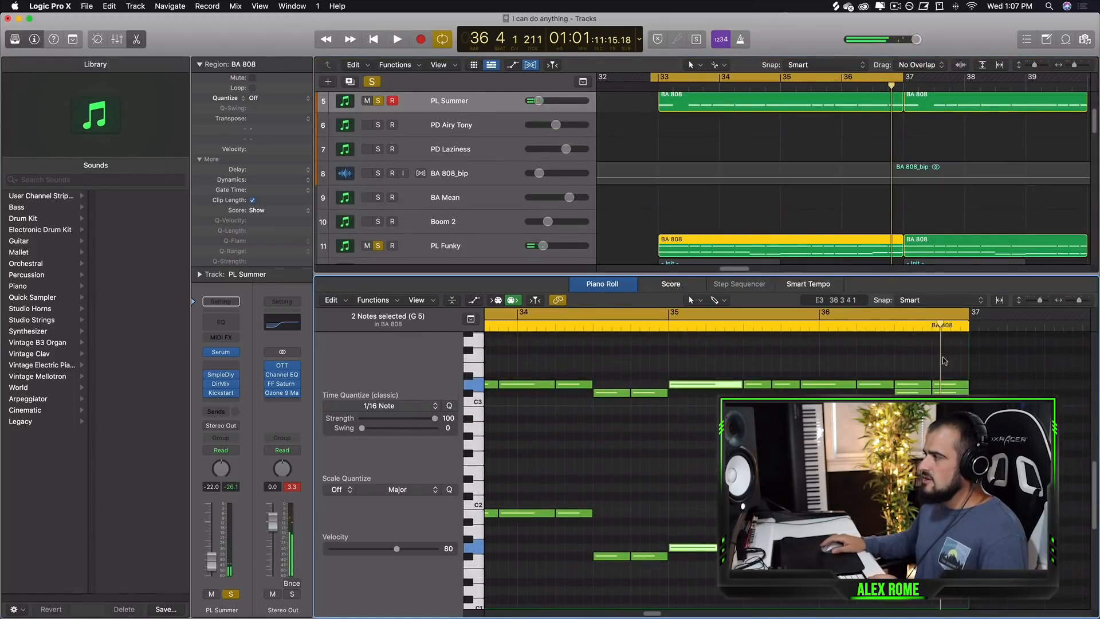
drag(1078, 300, 1075, 300)
scroll(848, 424, down, 3)
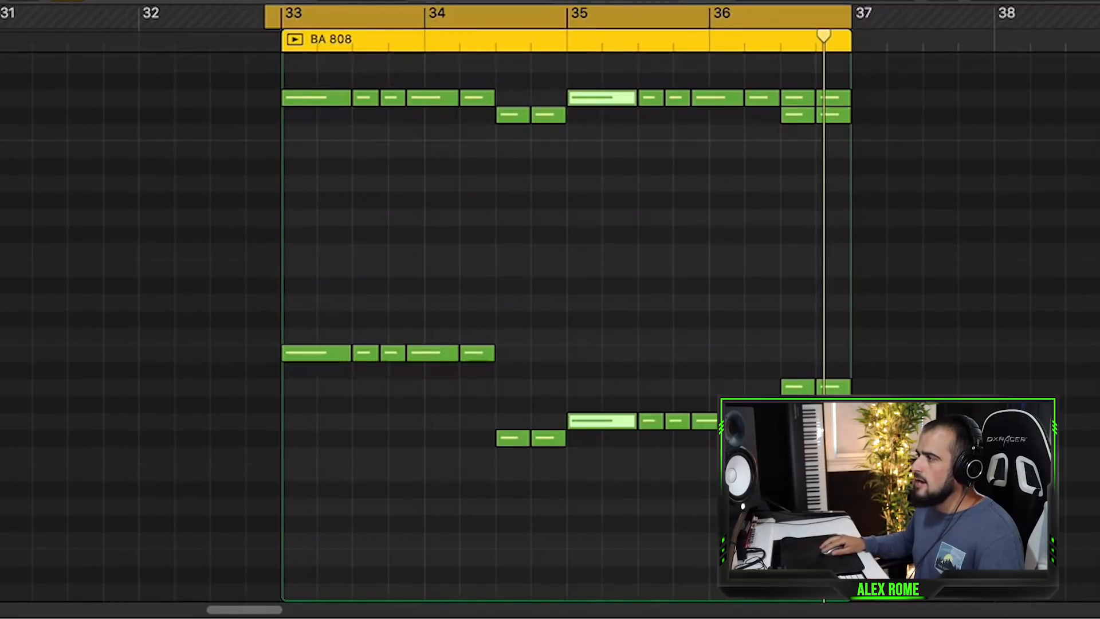
drag(338, 0, 337, 296)
scroll(621, 140, up, 5)
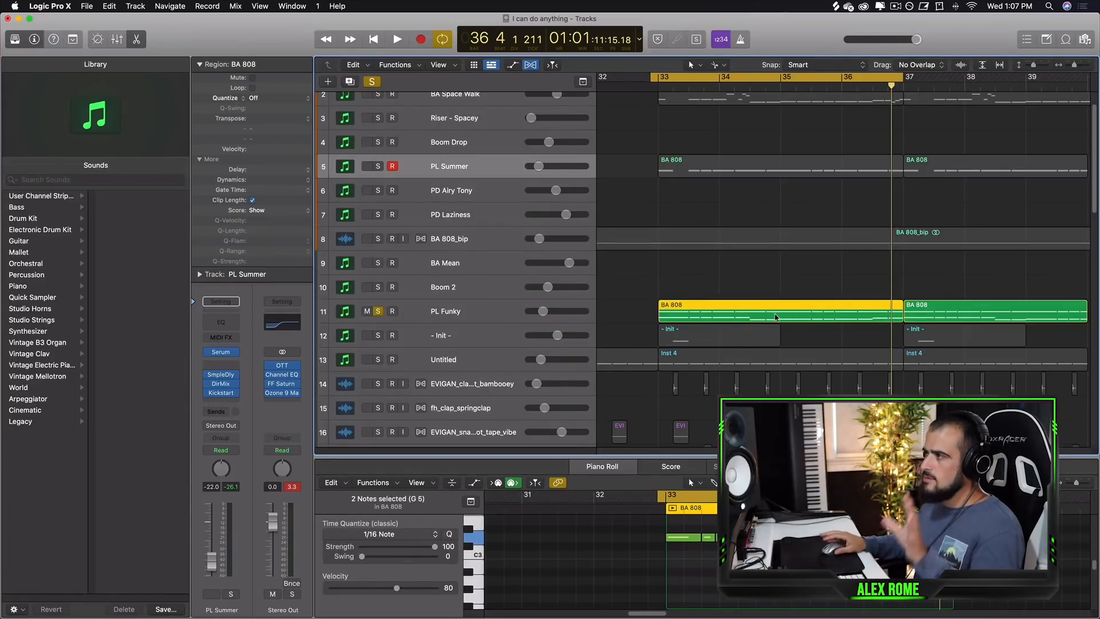
Unsolo PL Funky and play PL Summer soloed with the BA Space Walk tracks.
key(space)
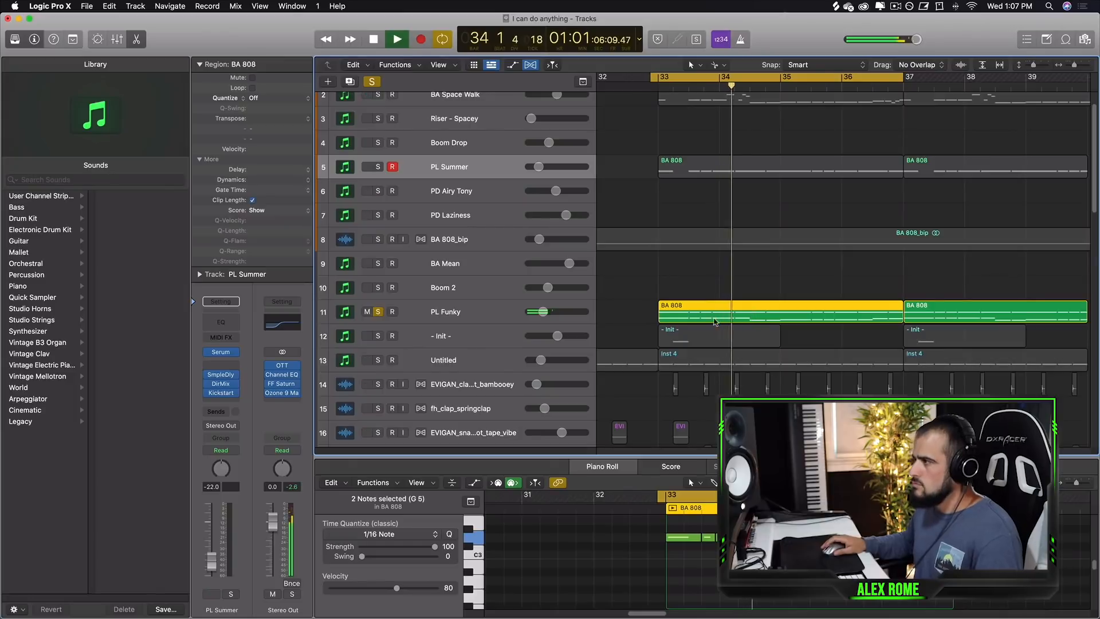
key(space)
click(377, 311)
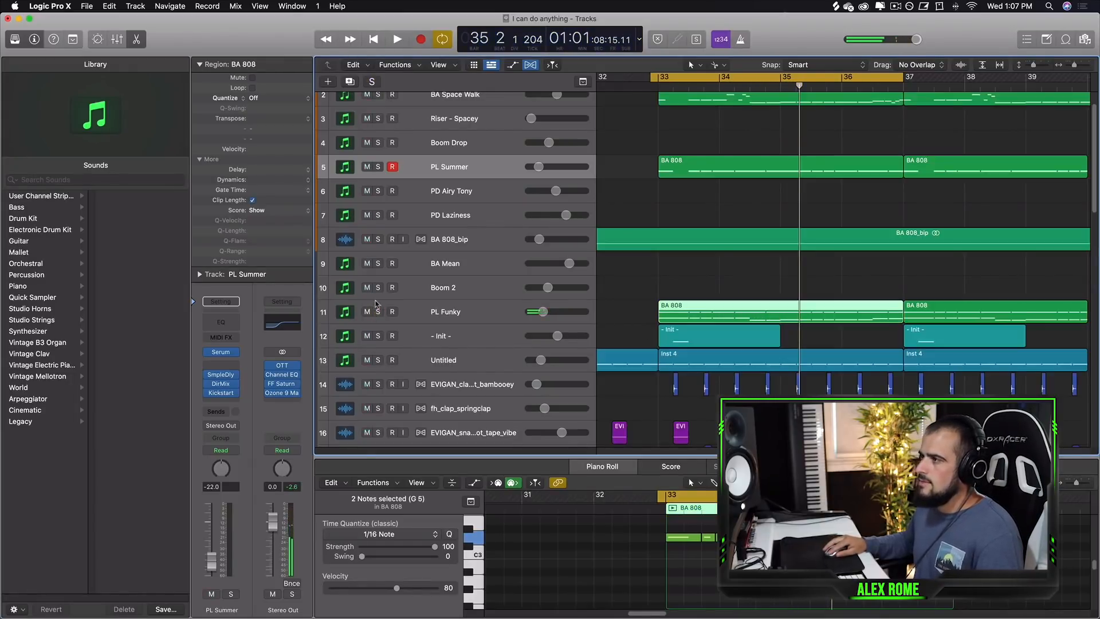
click(378, 166)
key(space)
key(space)
Solo PL Funky again, select the PL Summer region, and play both synths together.
click(378, 311)
drag(751, 315, 777, 315)
drag(647, 151, 723, 181)
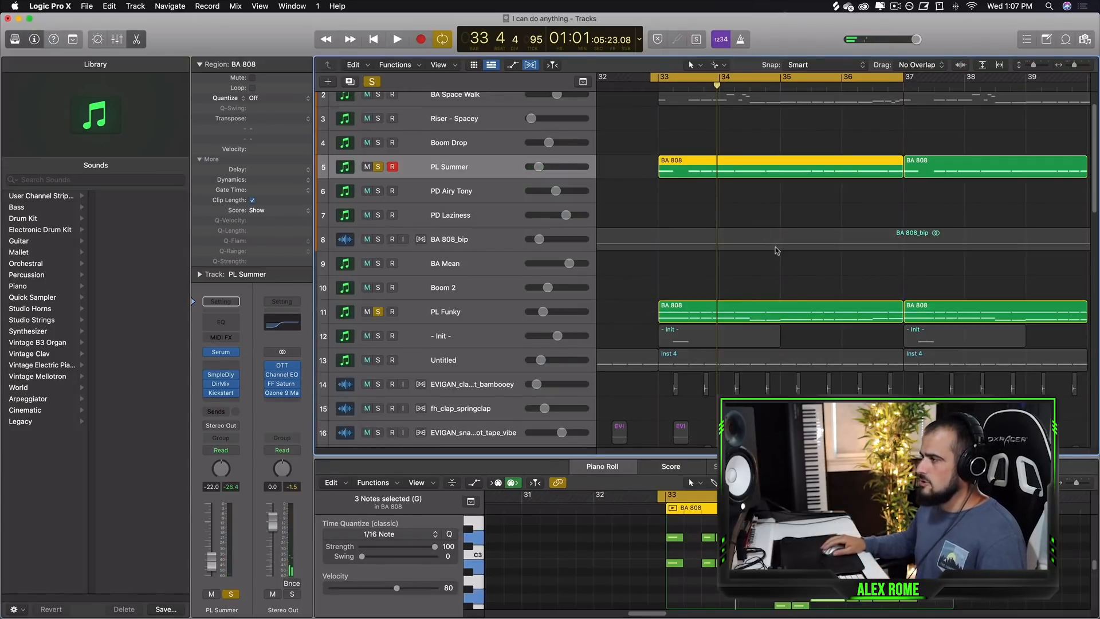
key(space)
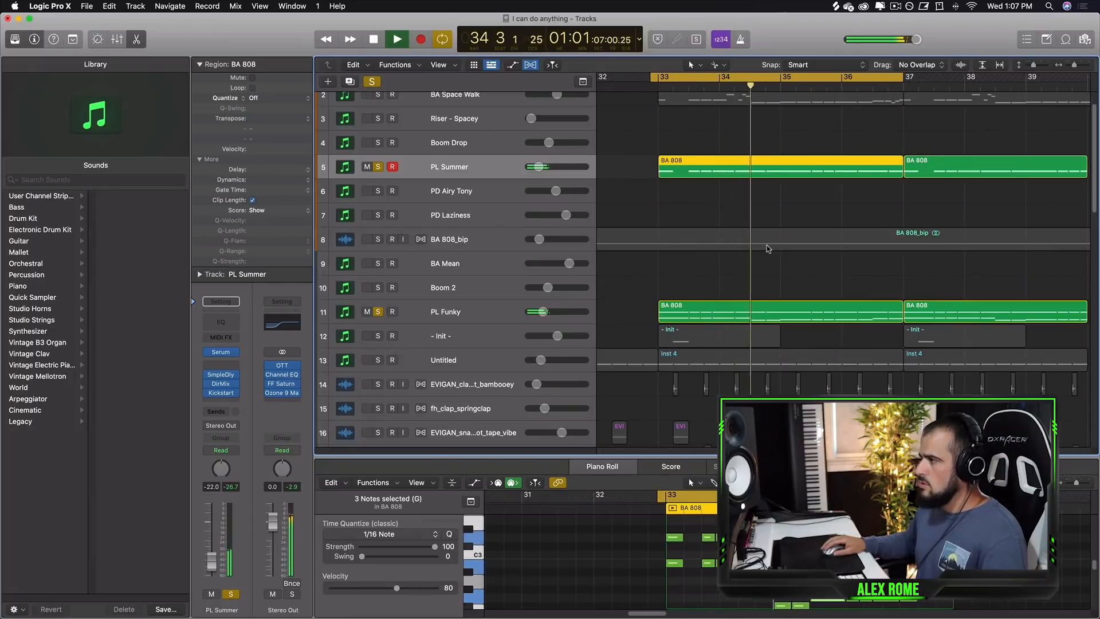
key(space)
Save the project and close the Piano Roll editor.
key(ctrl+s)
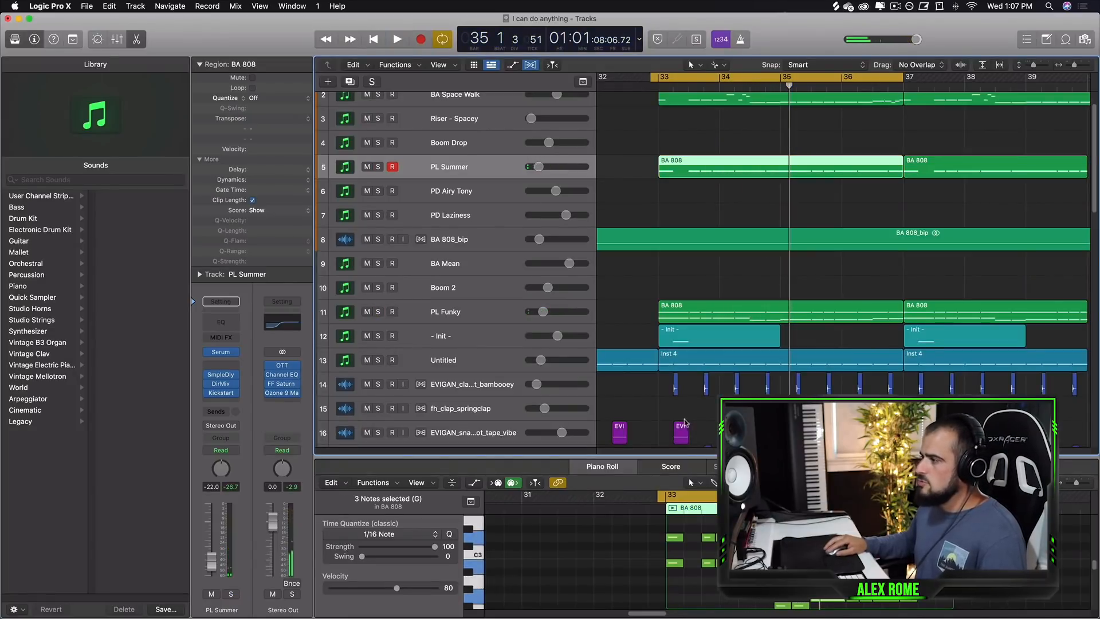
key(e)
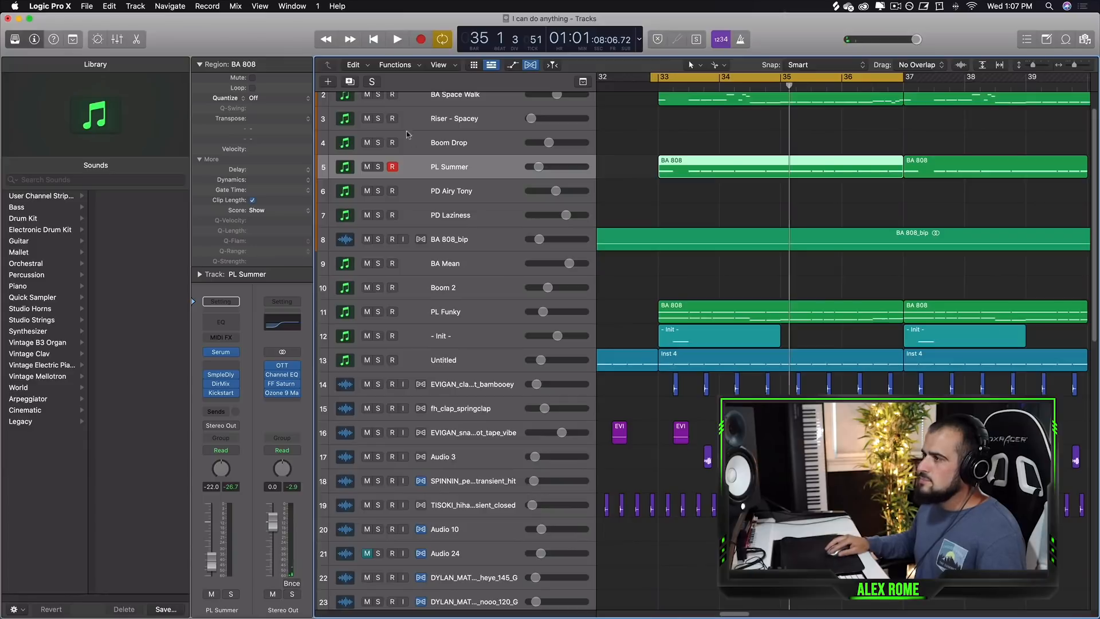
scroll(368, 175, down, 5)
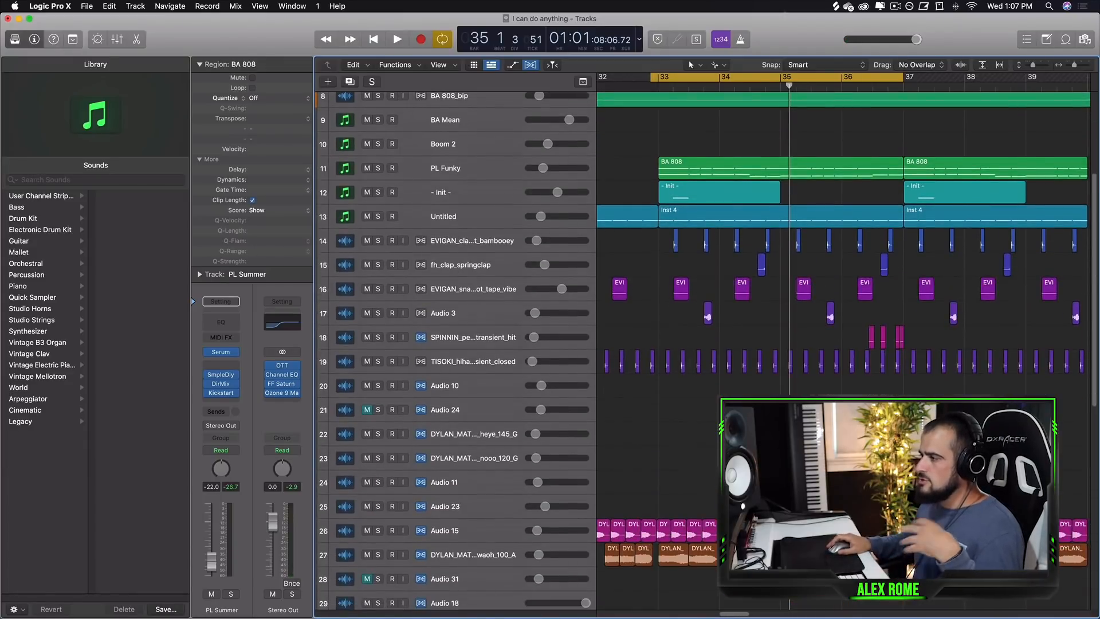
scroll(368, 175, up, 2)
scroll(664, 274, up, 2)
click(648, 237)
scroll(659, 231, up, 3)
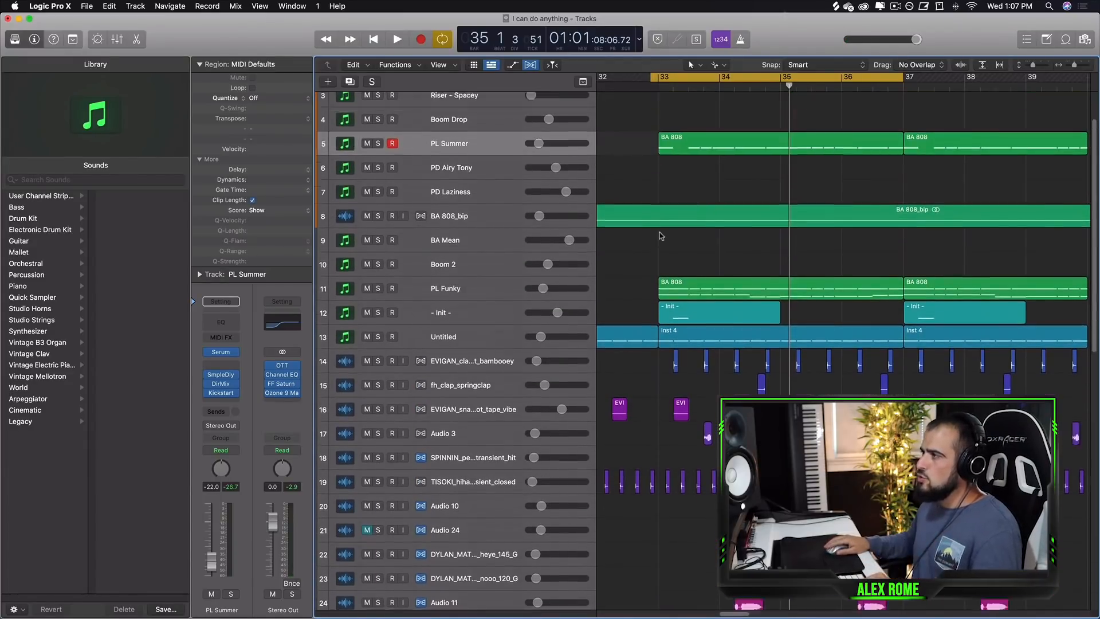
Select the two synth regions and solo the Audio 15 track.
drag(631, 138, 701, 102)
scroll(807, 156, down, 1)
scroll(806, 156, down, 2)
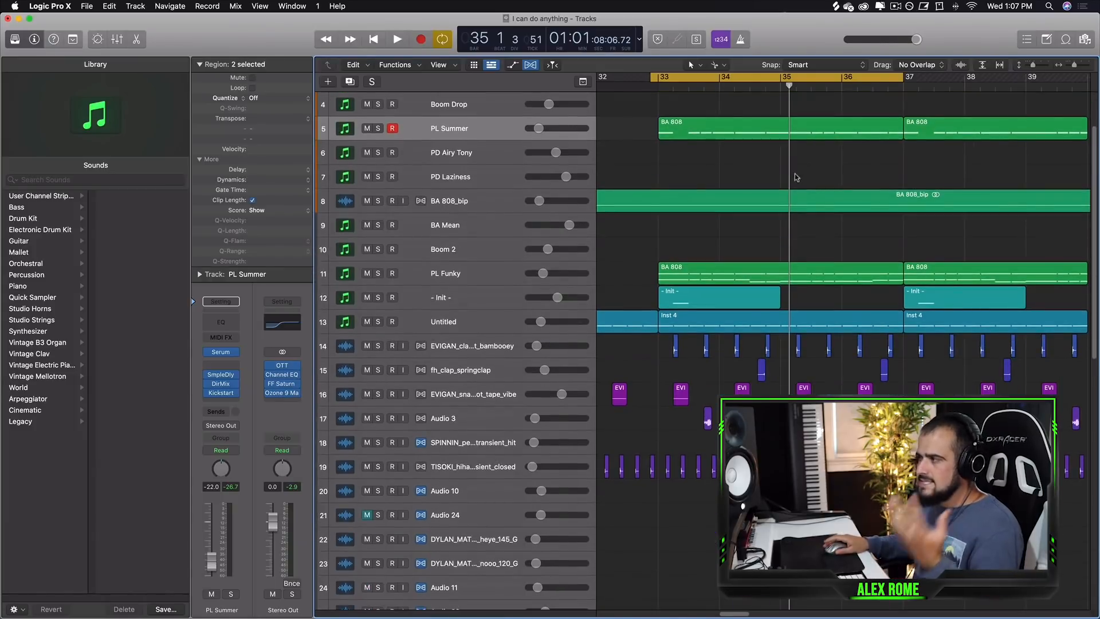
scroll(681, 295, down, 15)
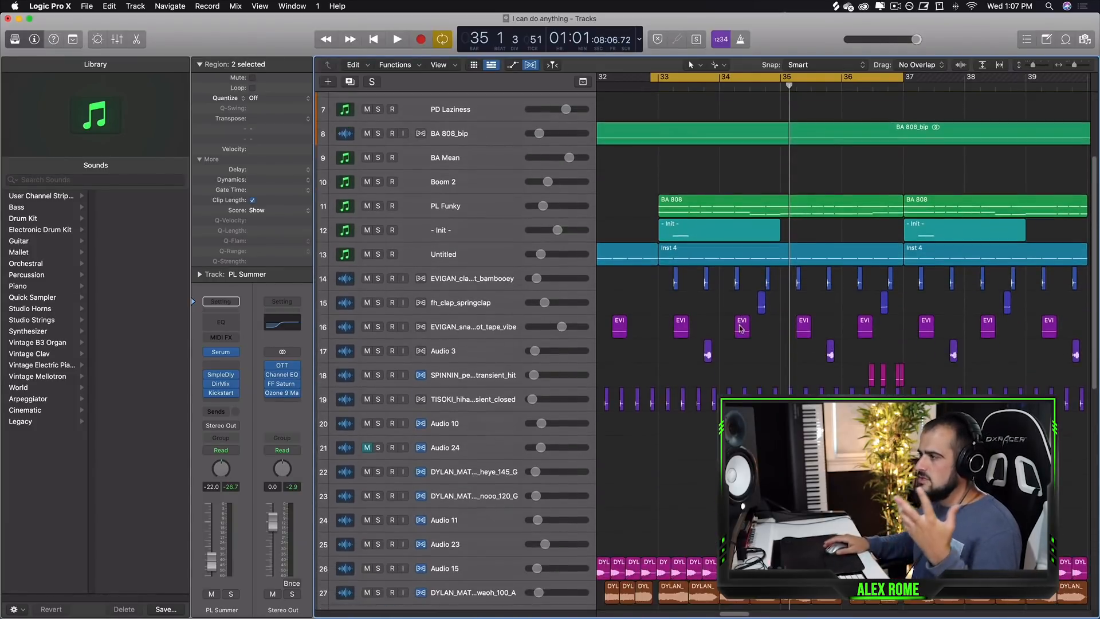
scroll(721, 382, down, 1)
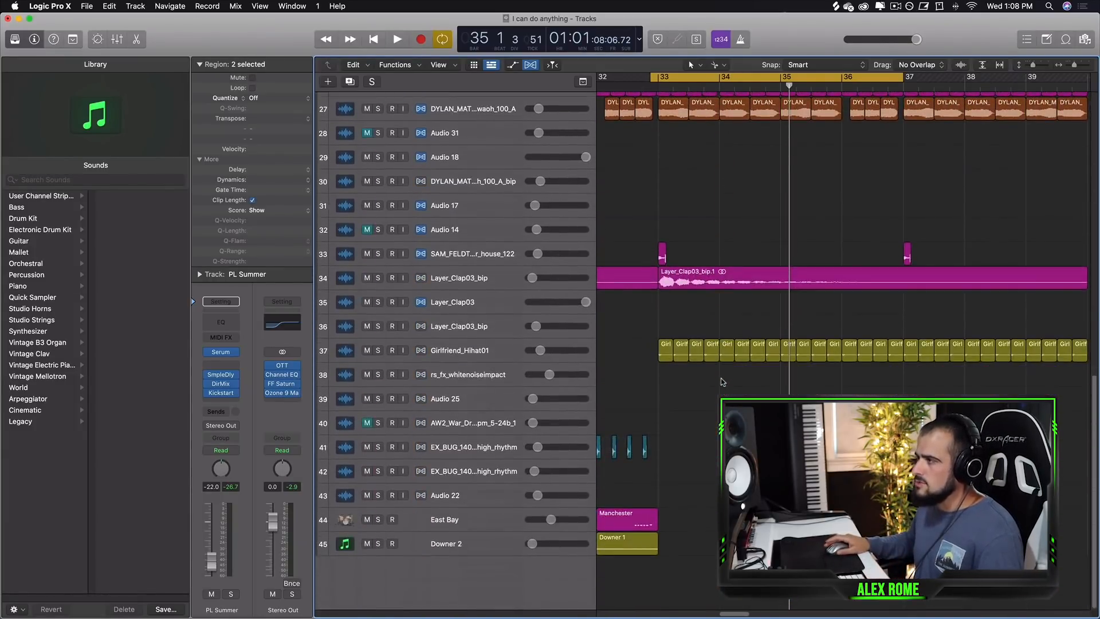
scroll(417, 322, up, 4)
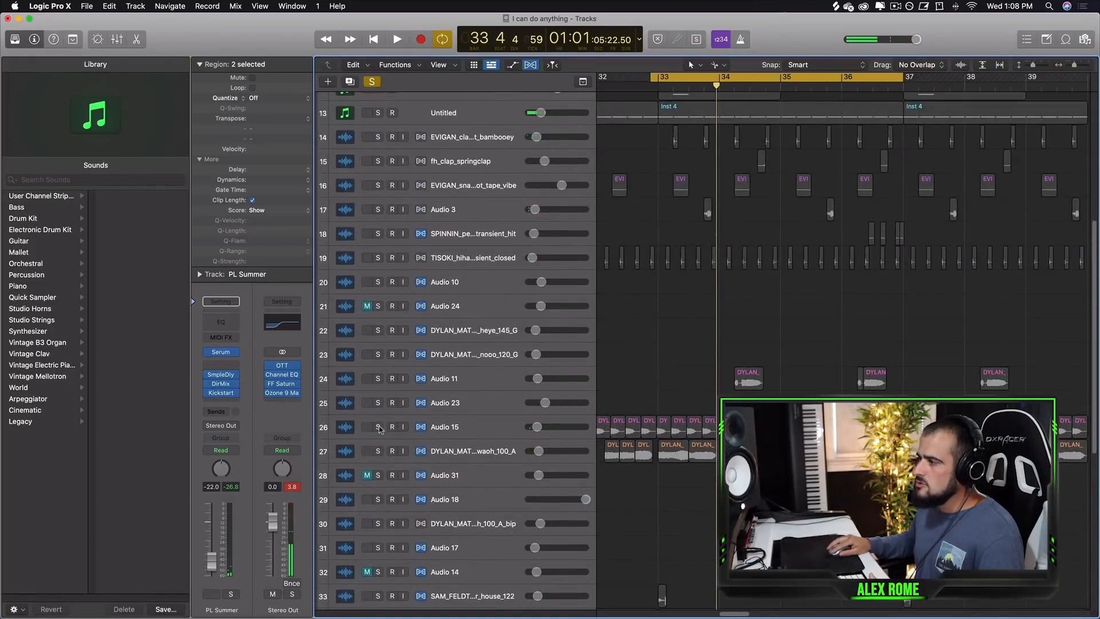
click(378, 426)
scroll(393, 440, up, 3)
scroll(438, 352, up, 2)
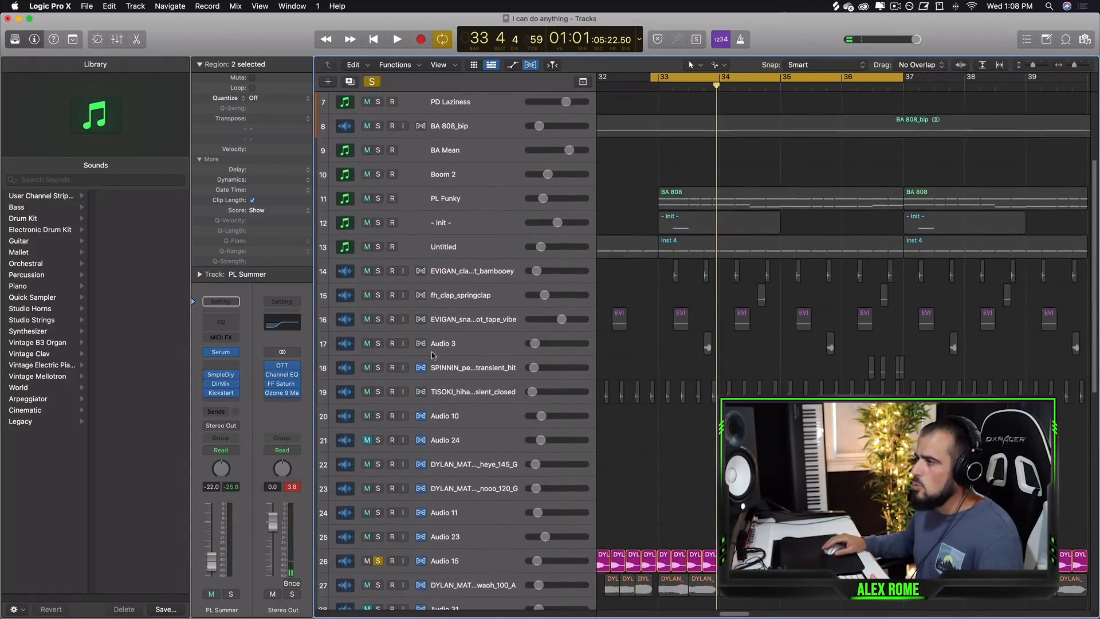
Unsolo the Audio 15 and Girlfriend_Hihat01 tracks and play the full mix through the section.
scroll(400, 395, down, 8)
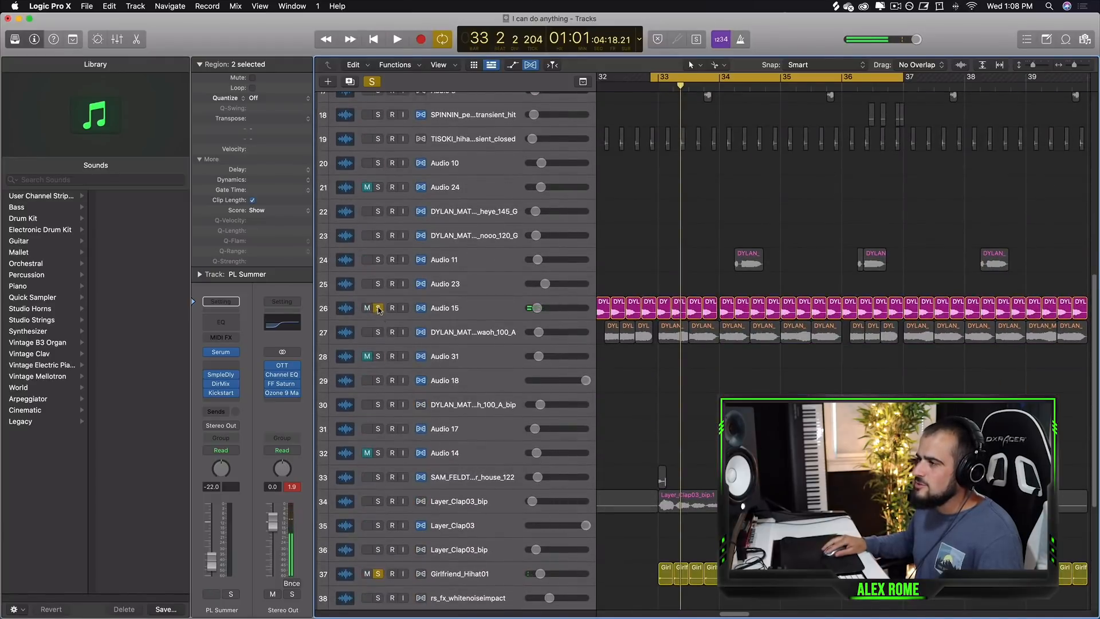
click(378, 309)
click(381, 576)
scroll(383, 577, up, 5)
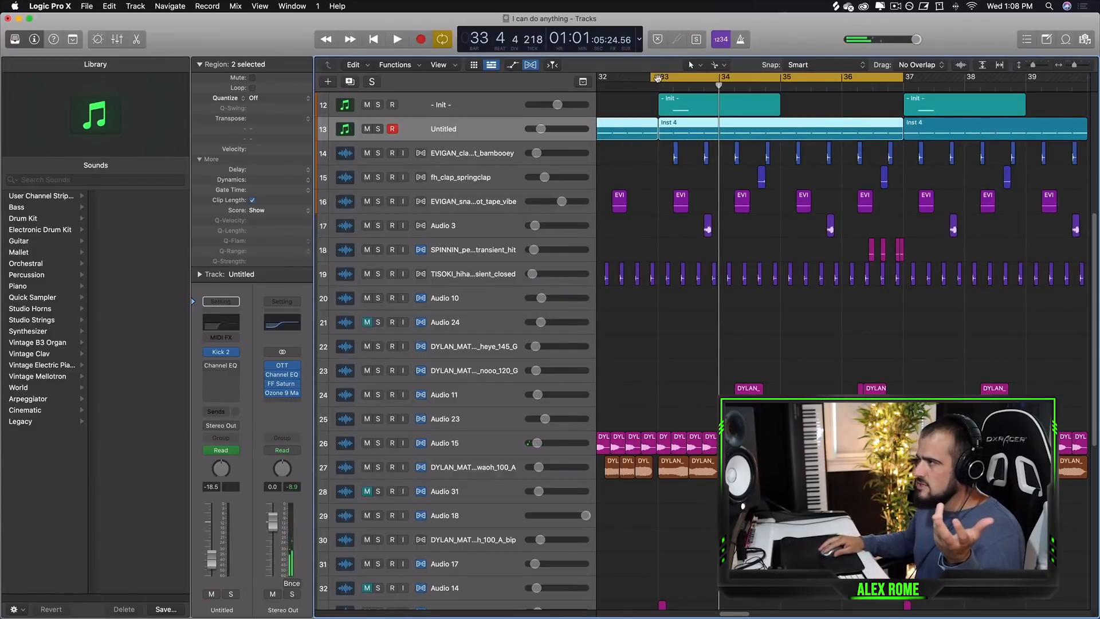
scroll(842, 343, down, 10)
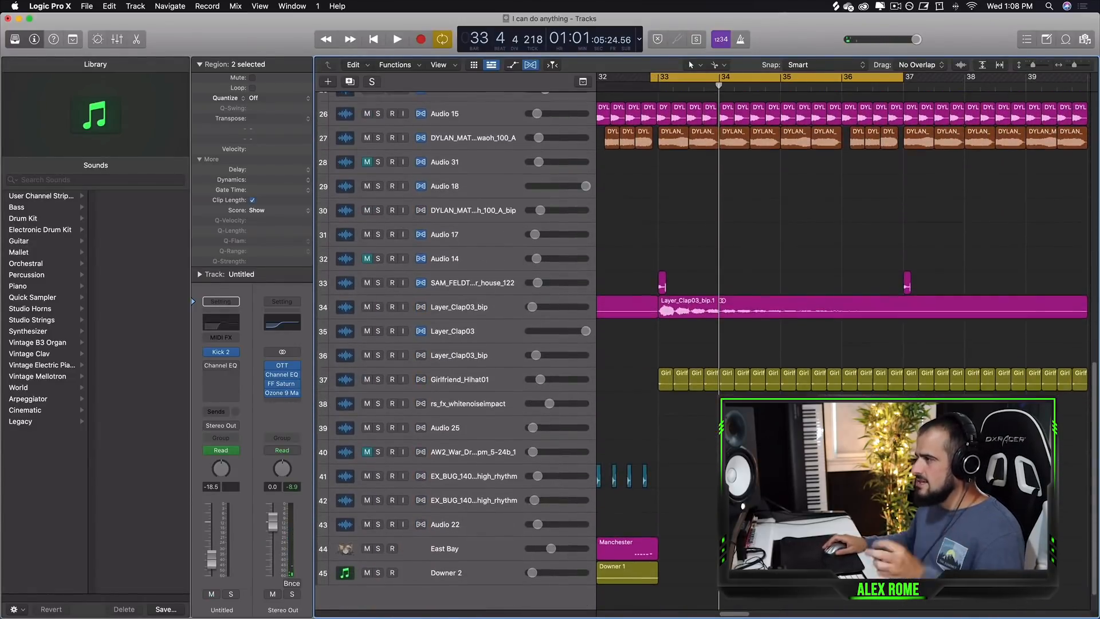
scroll(705, 344, up, 3)
key(space)
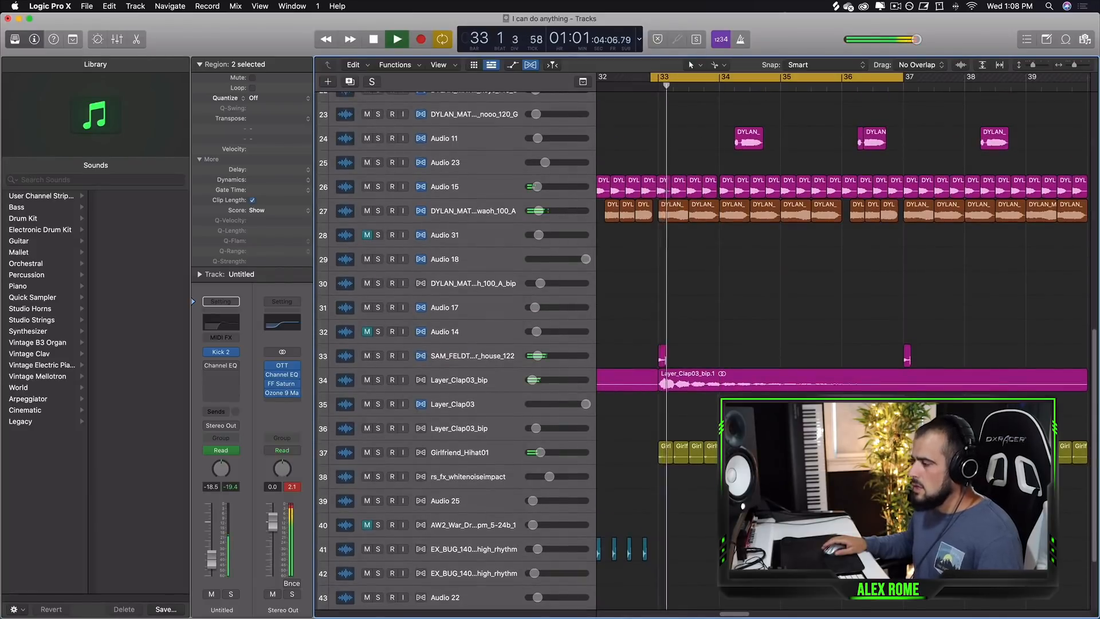
scroll(705, 344, up, 10)
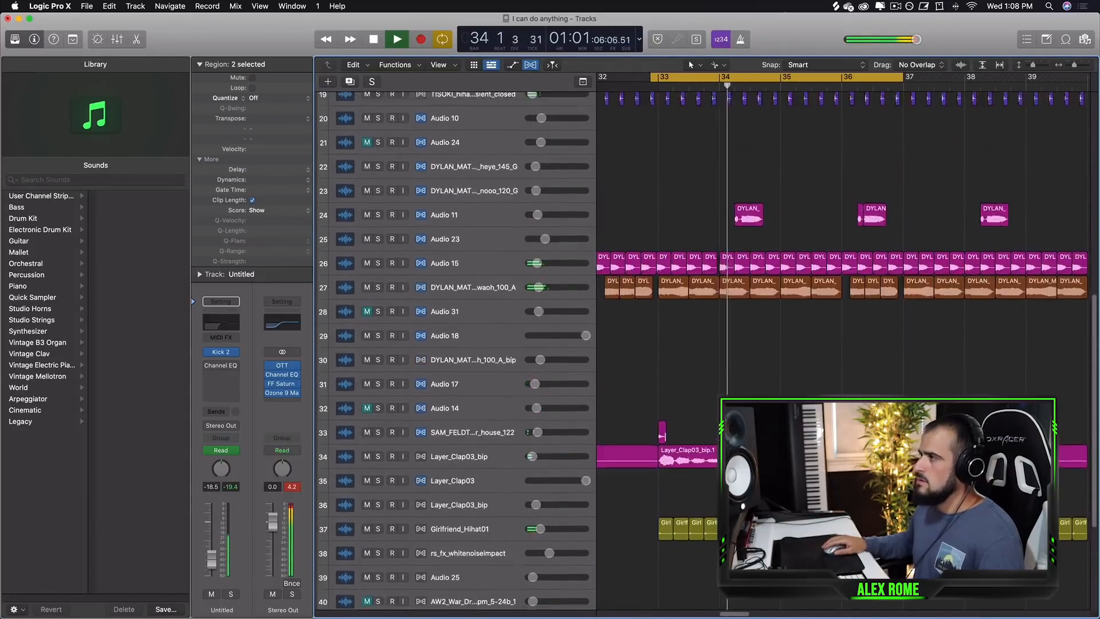
scroll(375, 308, up, 6)
key(space)
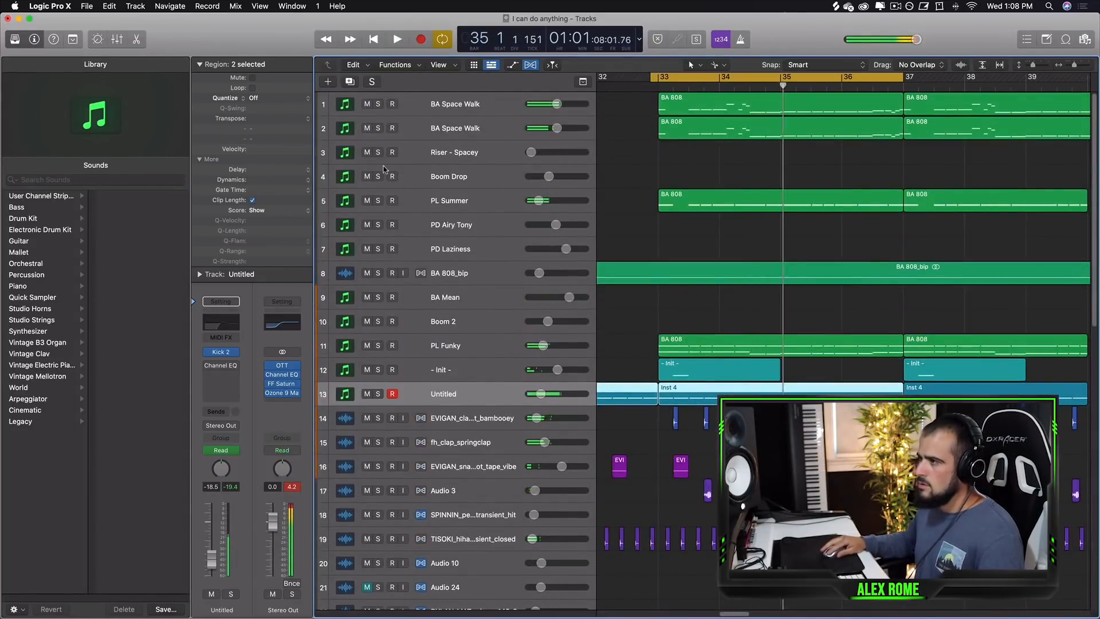
Solo the Untitled track together with the drum tracks down to the closed hi-hat and play them.
scroll(376, 307, down, 5)
drag(378, 302, 388, 421)
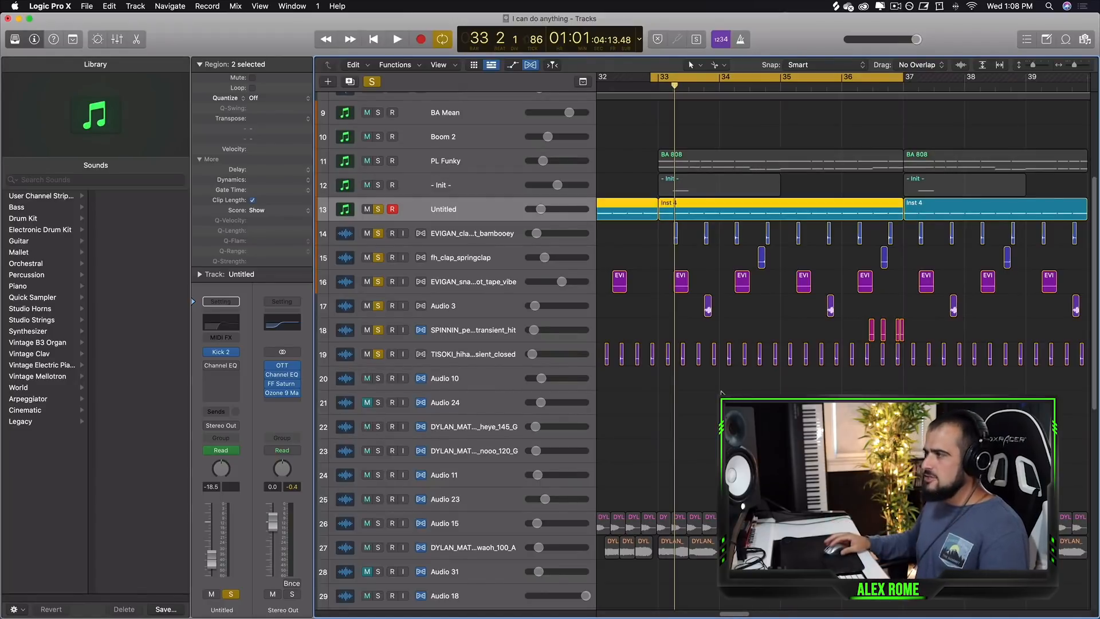
key(space)
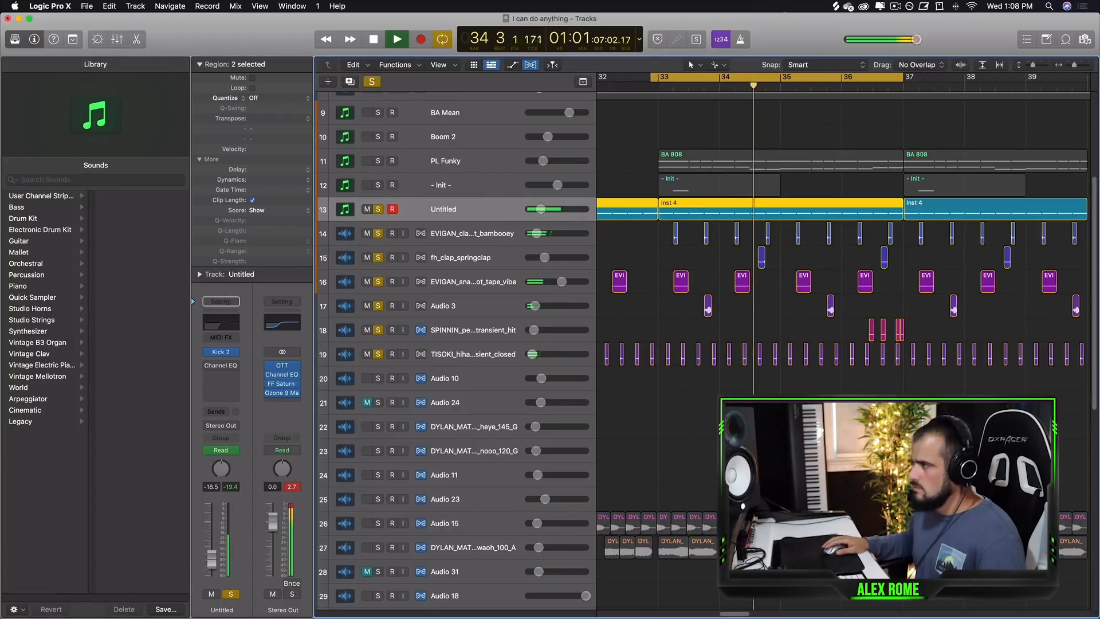
key(space)
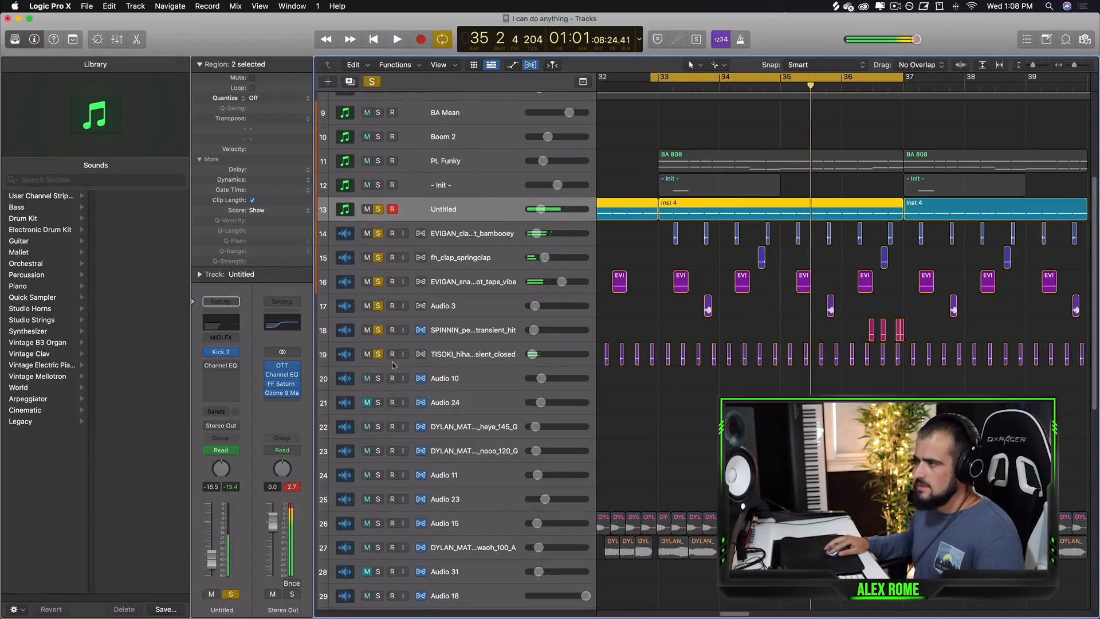
Unsolo all tracks, zoom the arrangement out horizontally, and play the song from bar 33.
drag(378, 354, 379, 220)
scroll(735, 285, up, 5)
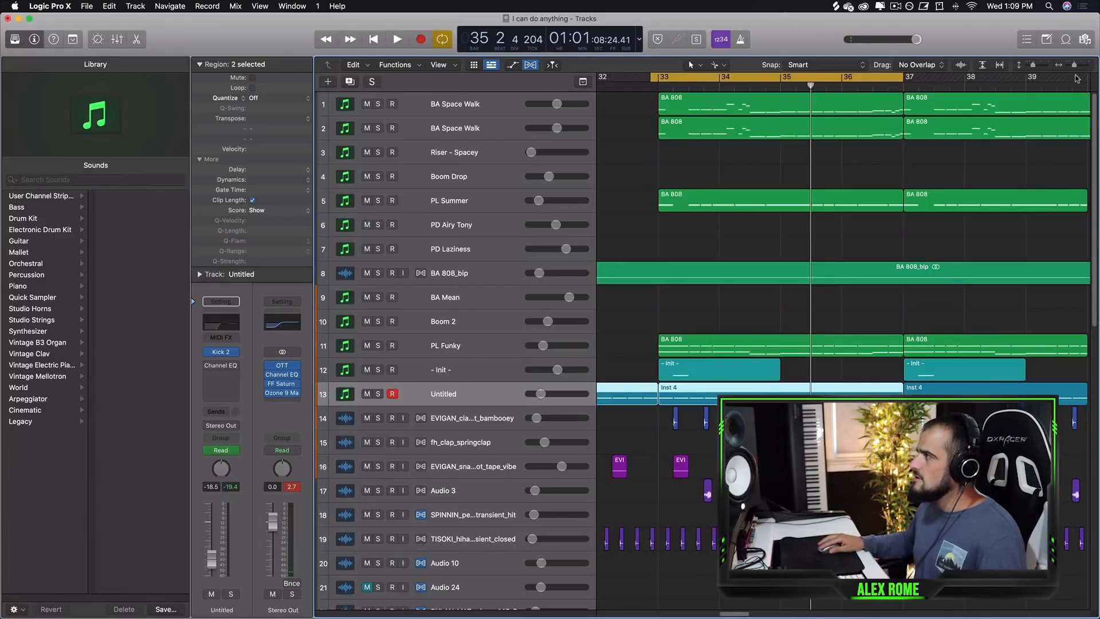
drag(1074, 67, 1071, 68)
key(space)
scroll(859, 315, down, 3)
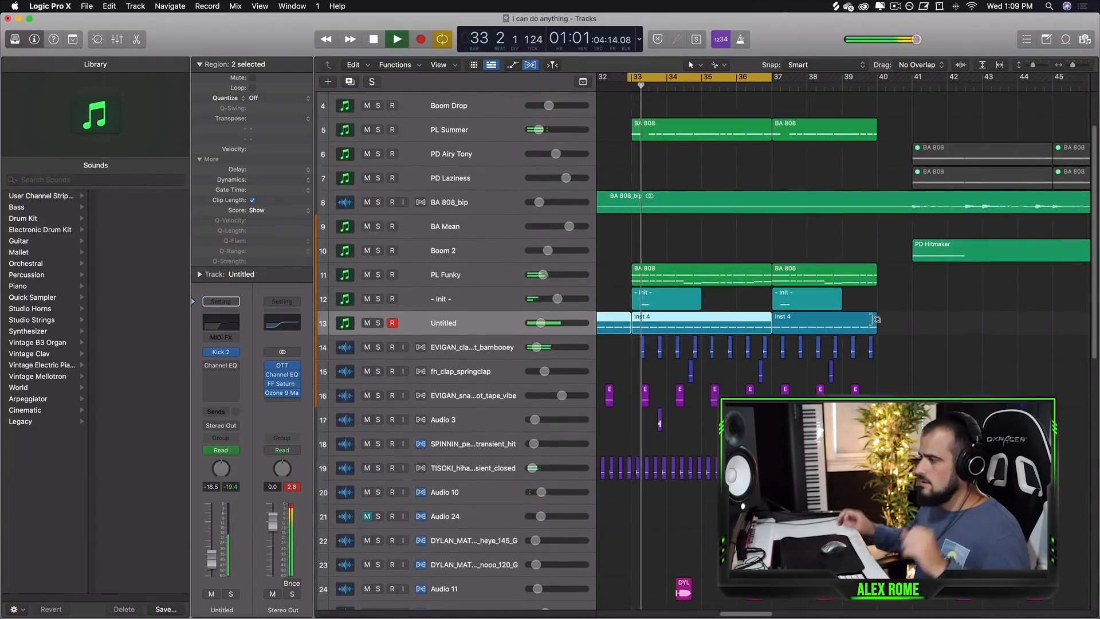